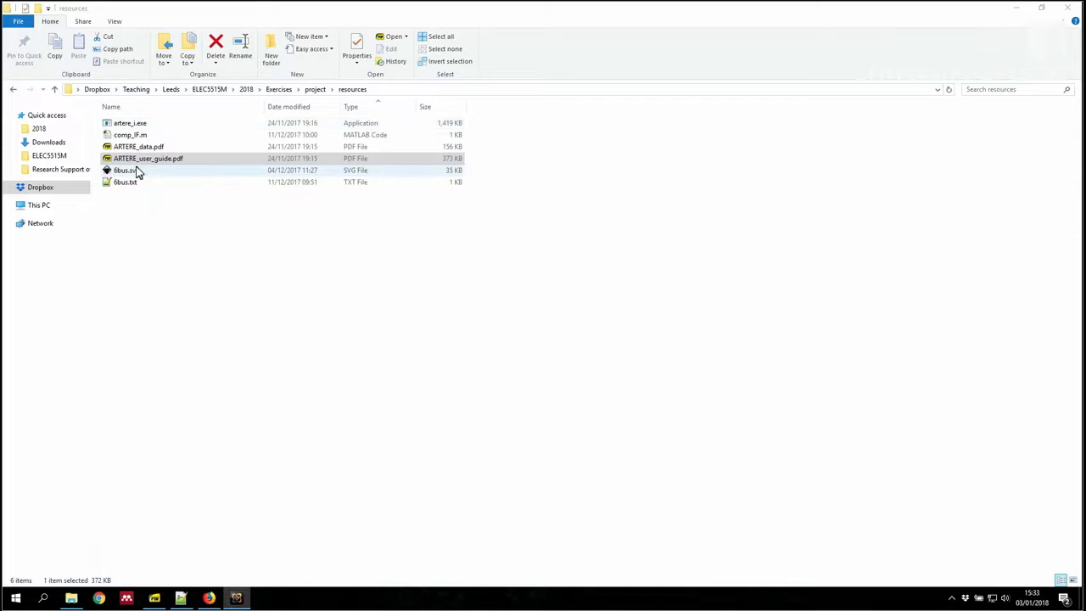
Step: Launch artere_i.exe from the resources folder and move its window clear of the file list
click(437, 163)
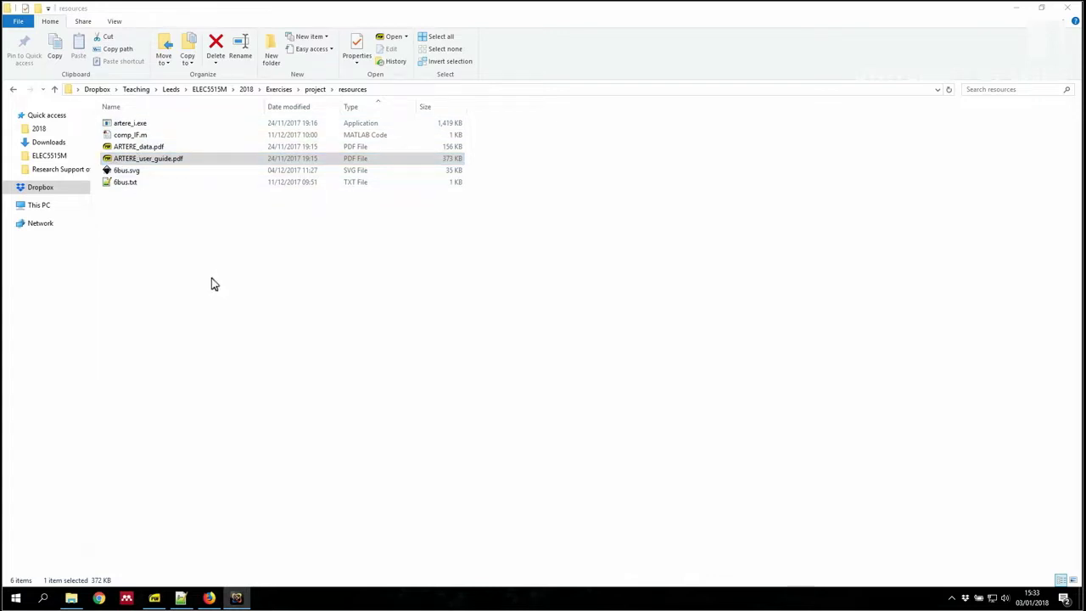
double_click(154, 127)
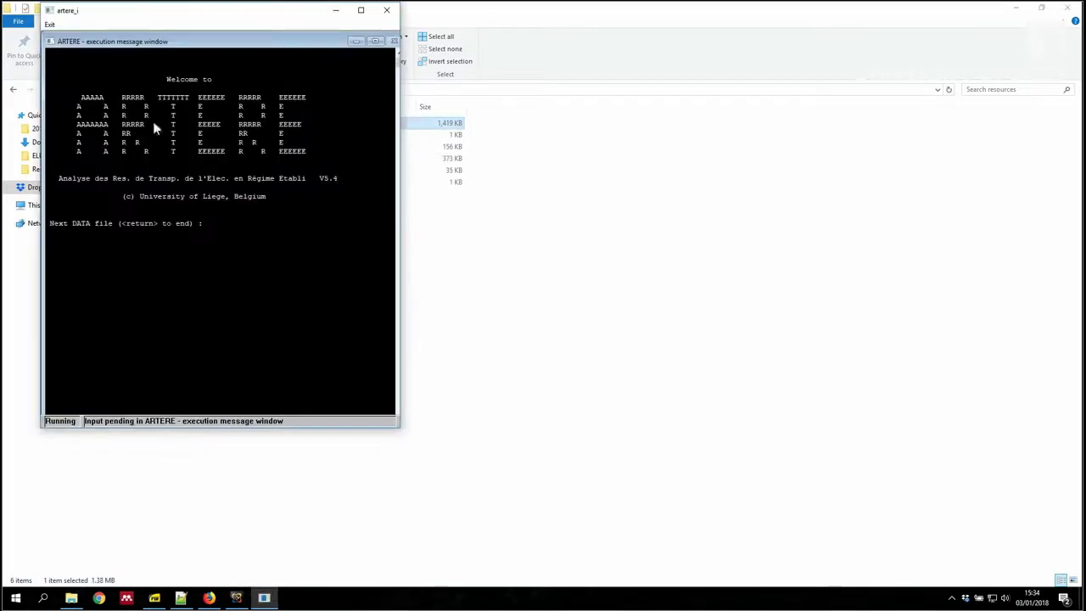
drag(280, 21, 866, 67)
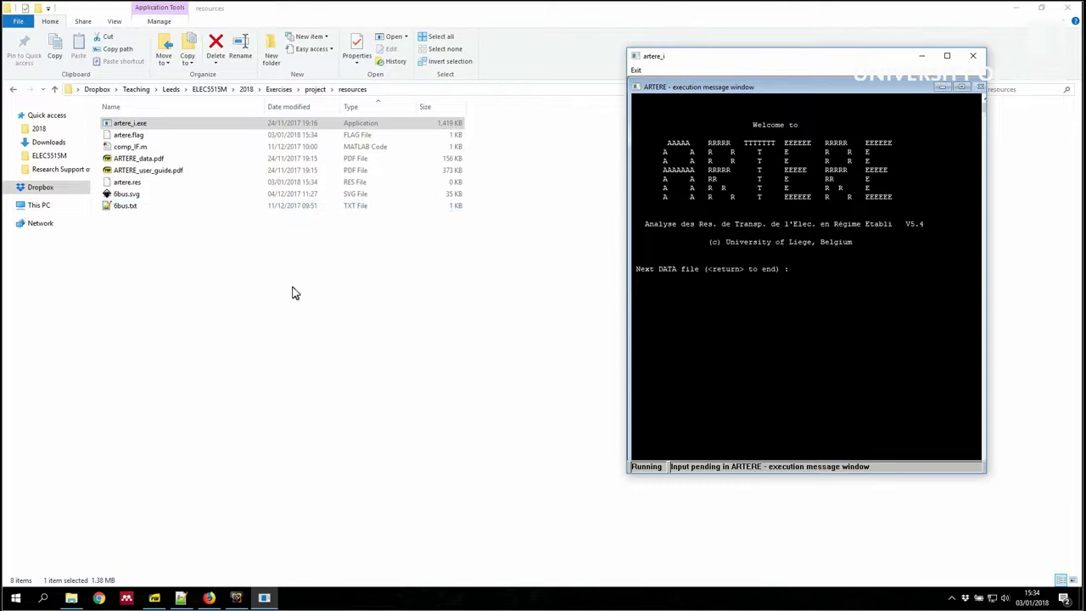
Step: Open 6bus.txt in Notepad++, examine its BUS, LINE, TRANSFO, GENER and SLACK records, and minimize the editor
click(160, 209)
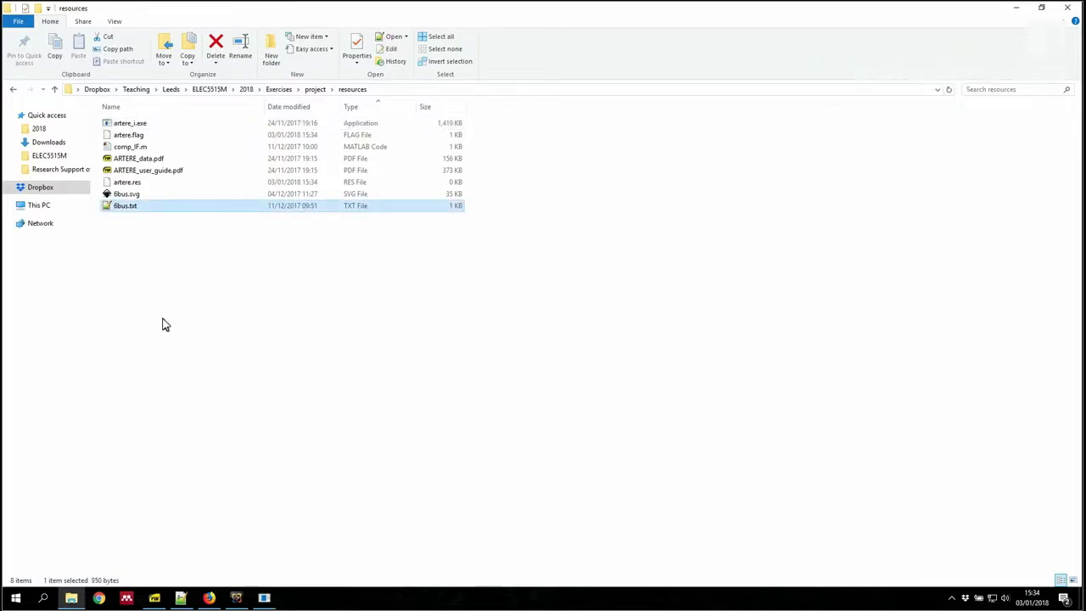
double_click(168, 211)
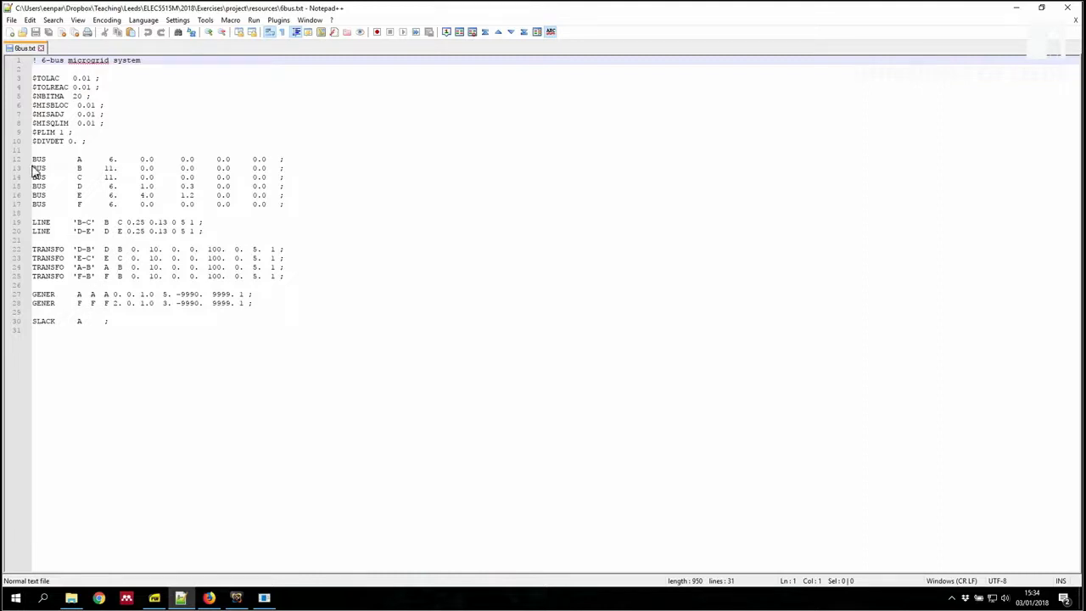
drag(32, 161, 313, 204)
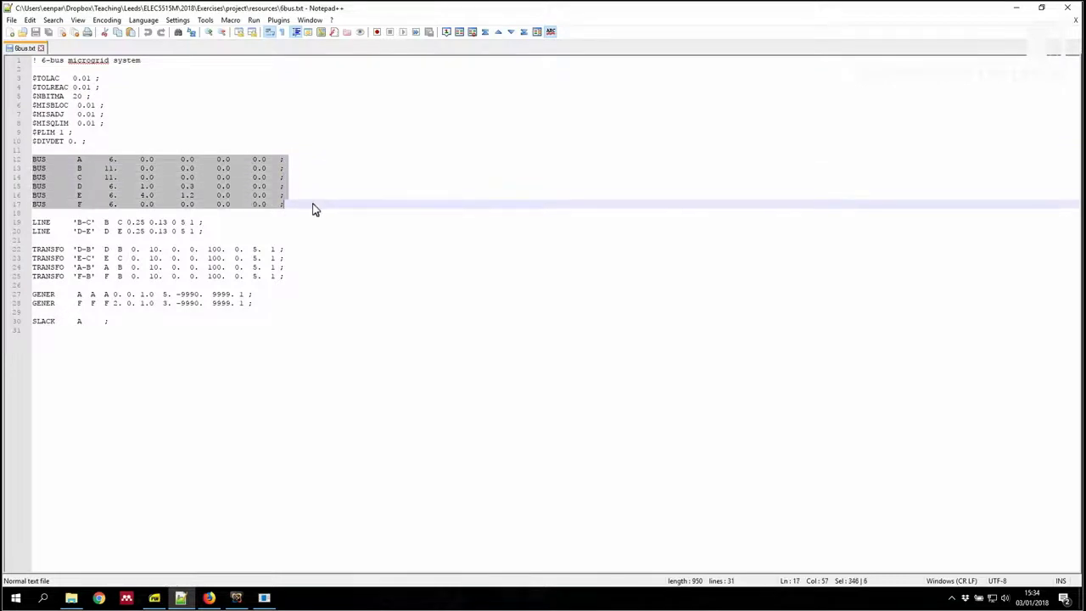
click(313, 206)
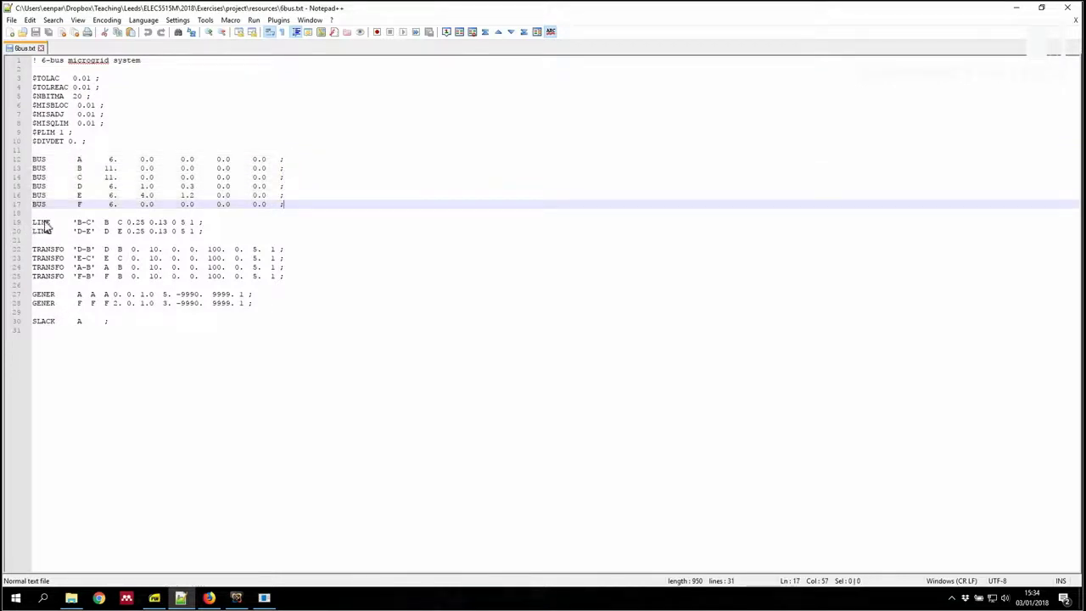
drag(34, 223, 237, 237)
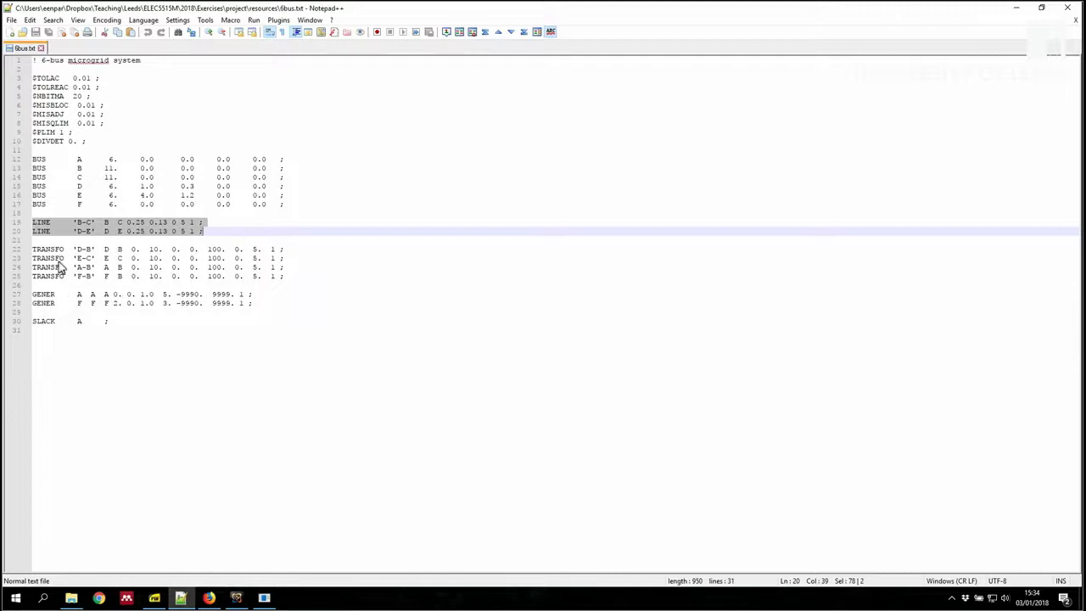
drag(33, 250, 271, 283)
drag(33, 295, 252, 304)
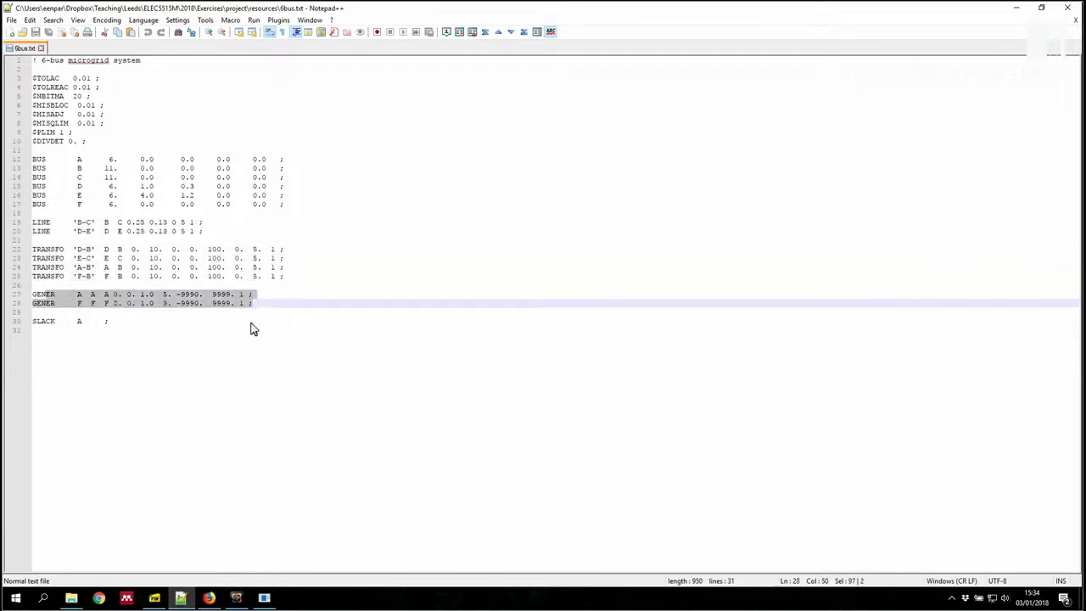
drag(34, 323, 157, 330)
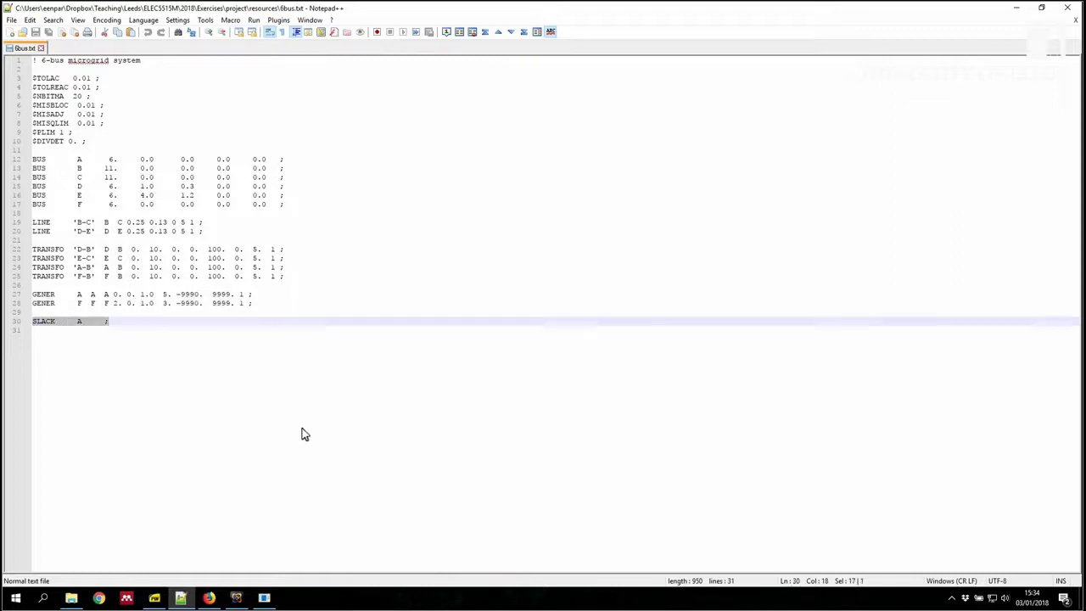
click(629, 367)
click(1015, 7)
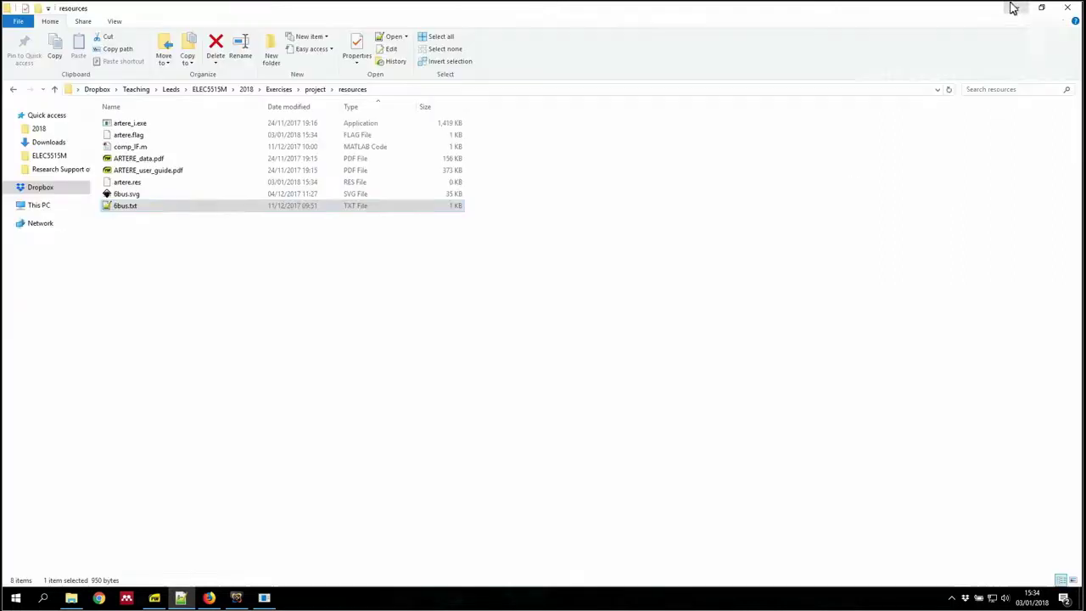
Step: Open ARTERE_user_guide.pdf, read through page 5 on starting the program and its outputs, and minimize the viewer
double_click(170, 172)
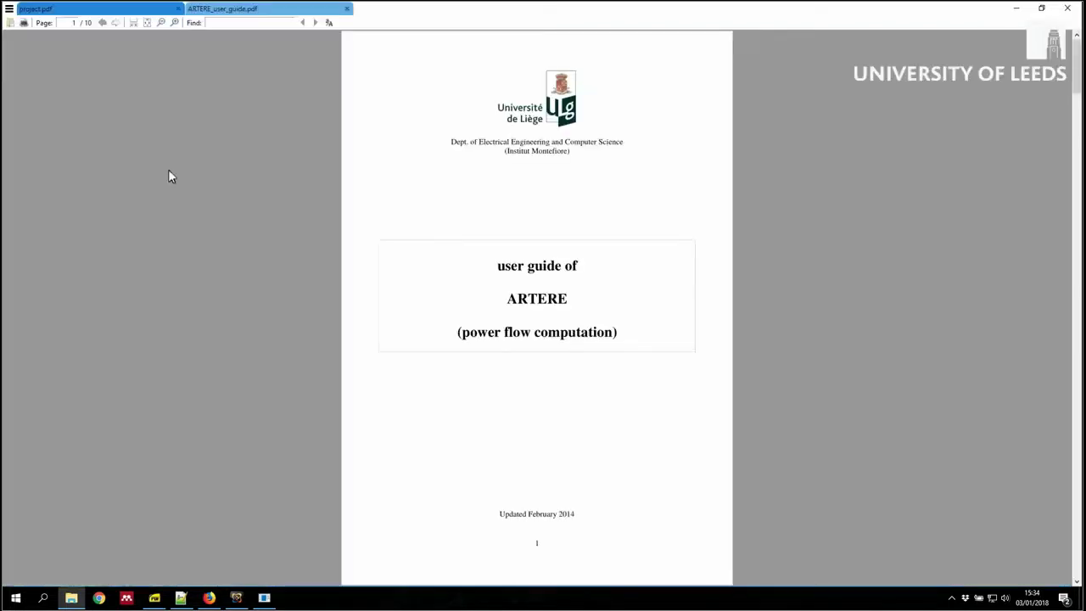
scroll(843, 330, down, 1)
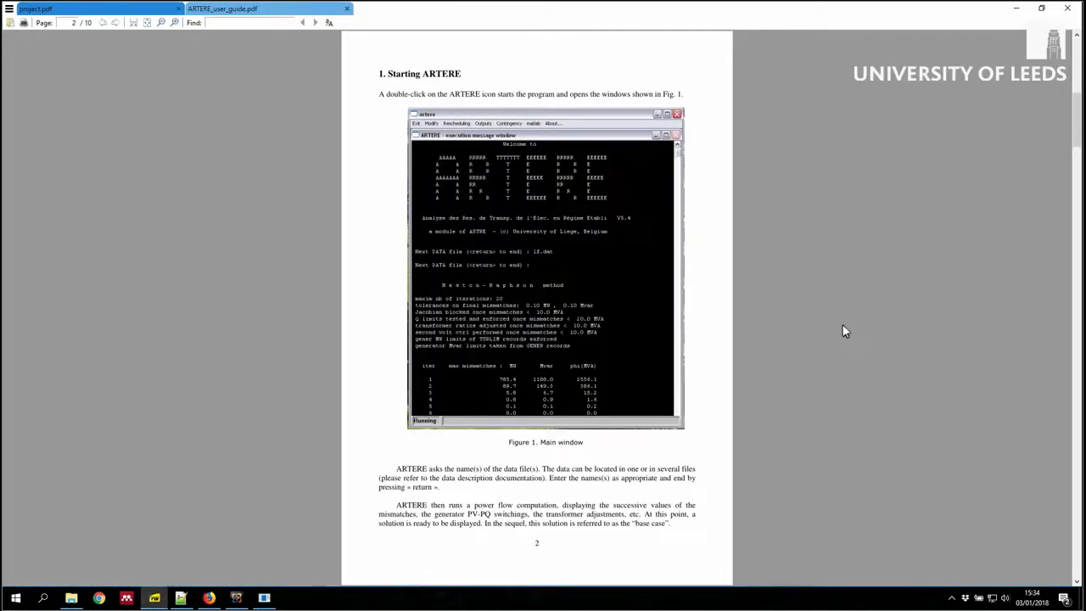
scroll(844, 331, down, 1)
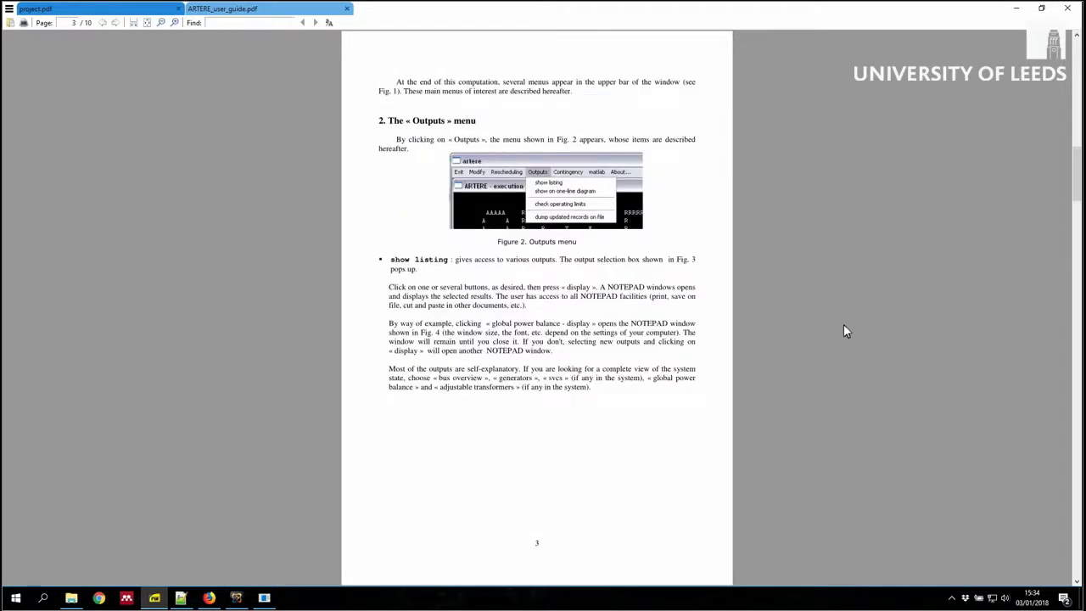
scroll(843, 331, down, 1)
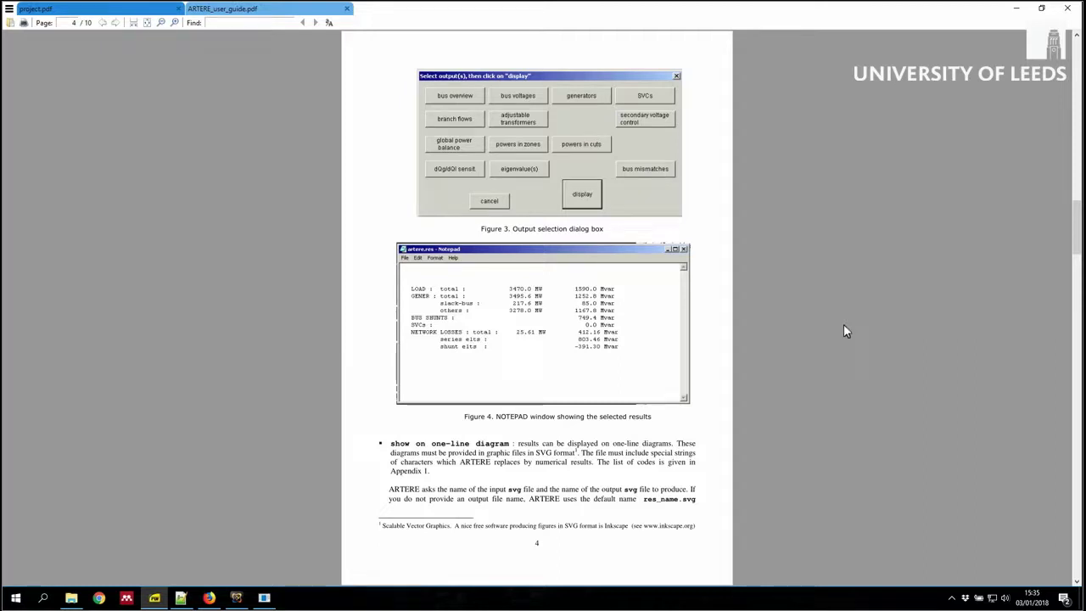
key(Page_Down)
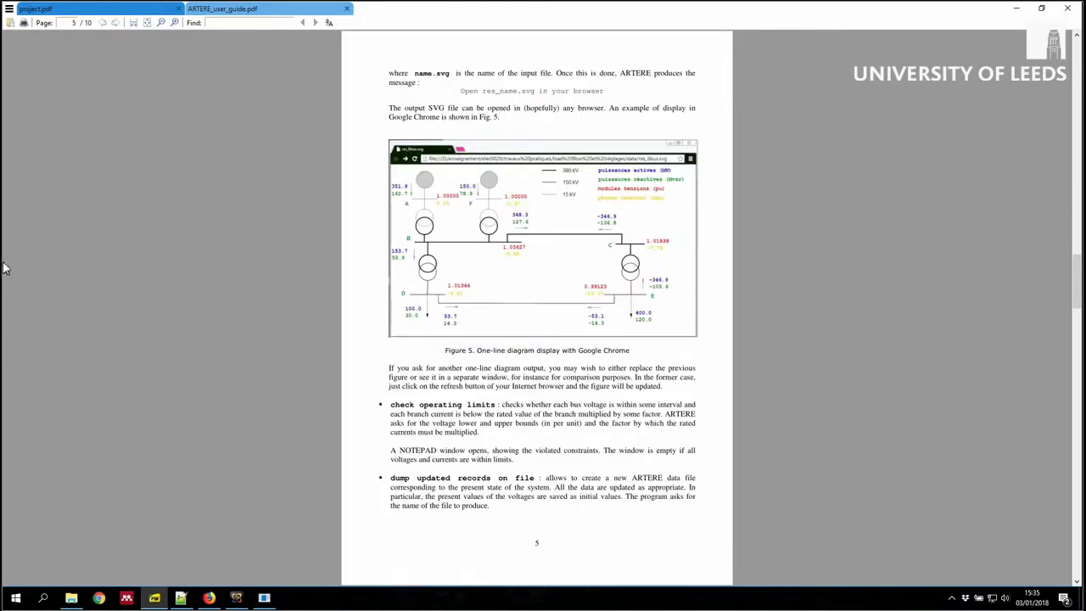
click(1016, 8)
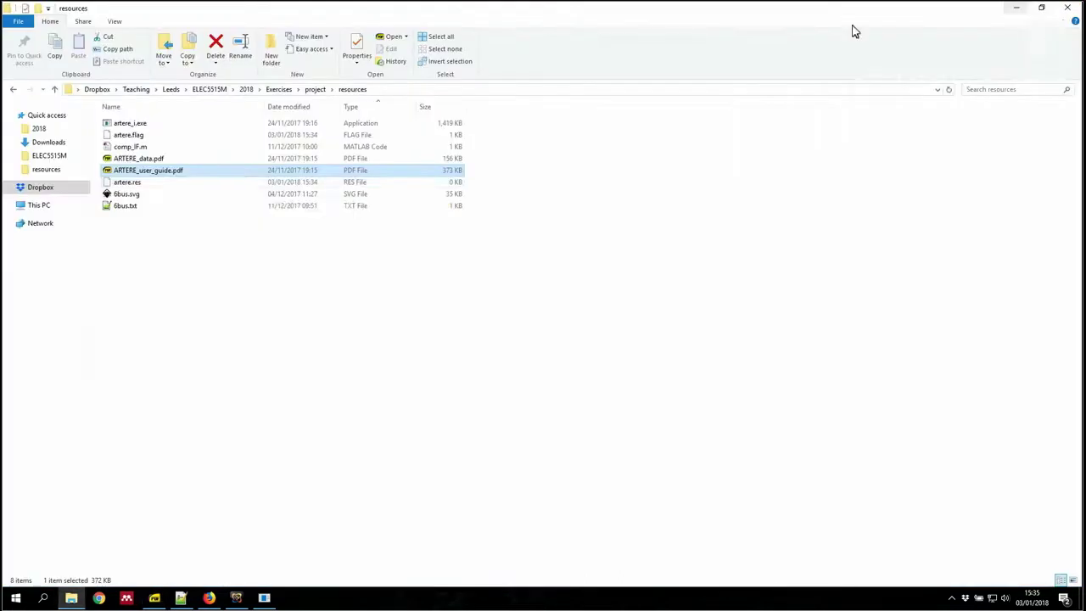
Step: Open ARTERE_data.pdf, reduce the zoom until the full page width fits, and go to the table of contents
double_click(144, 160)
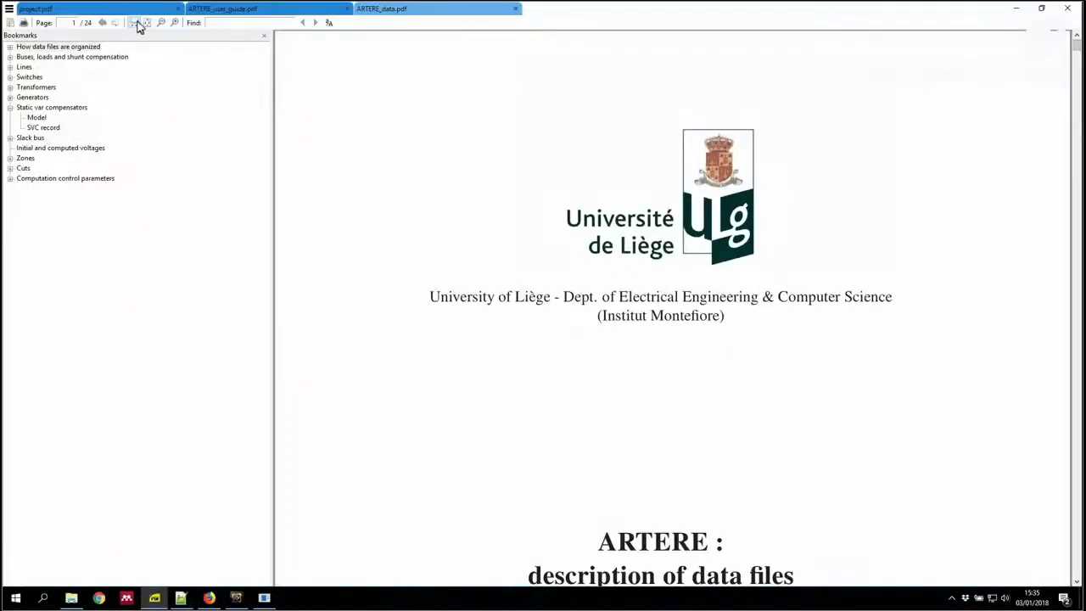
click(163, 25)
click(162, 24)
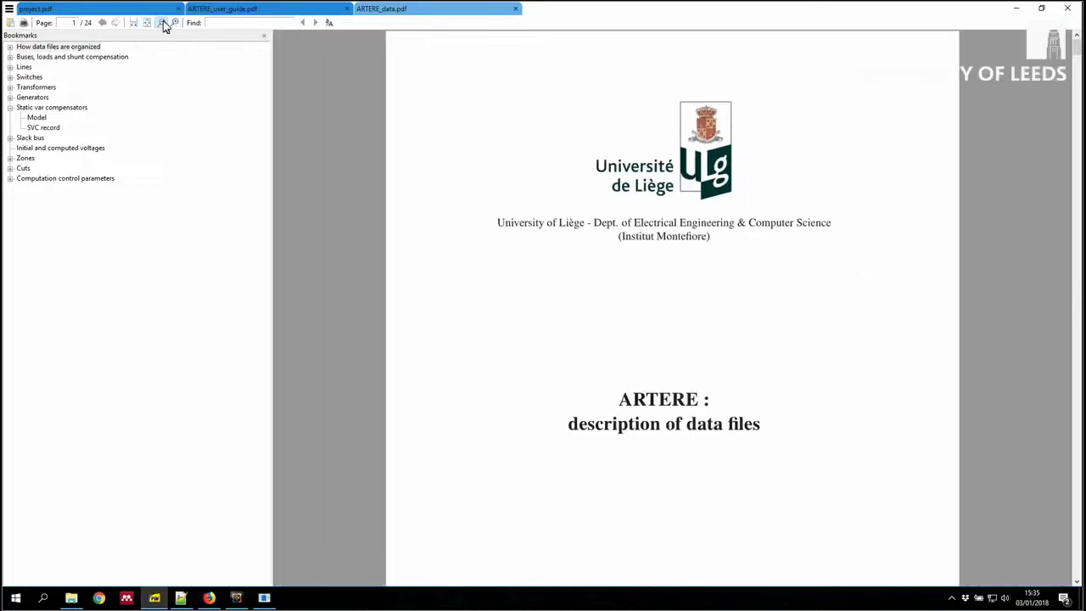
click(162, 24)
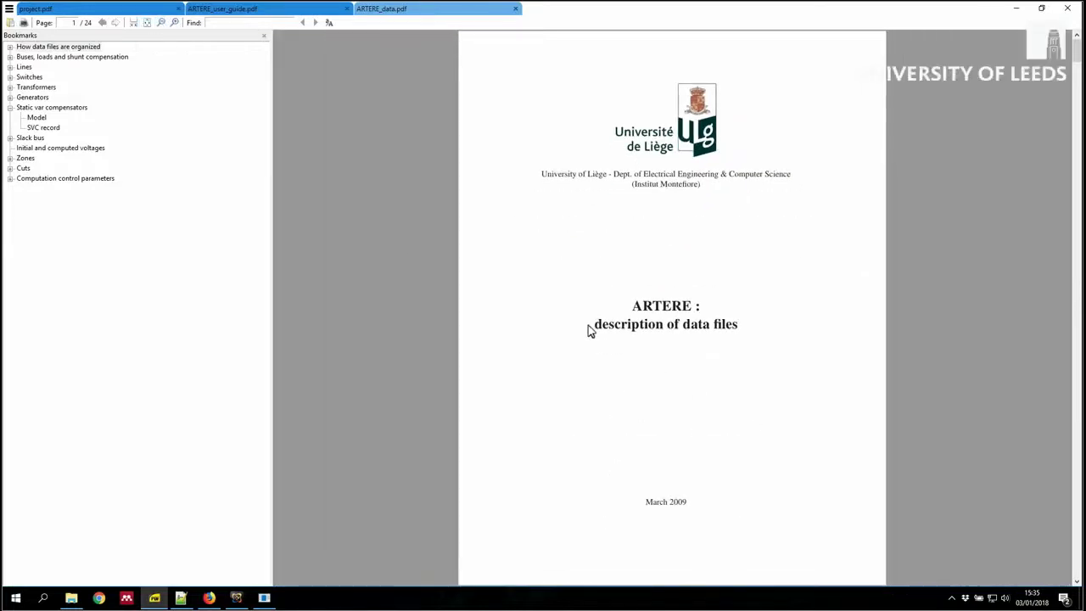
drag(597, 332, 810, 330)
click(793, 366)
scroll(767, 375, down, 3)
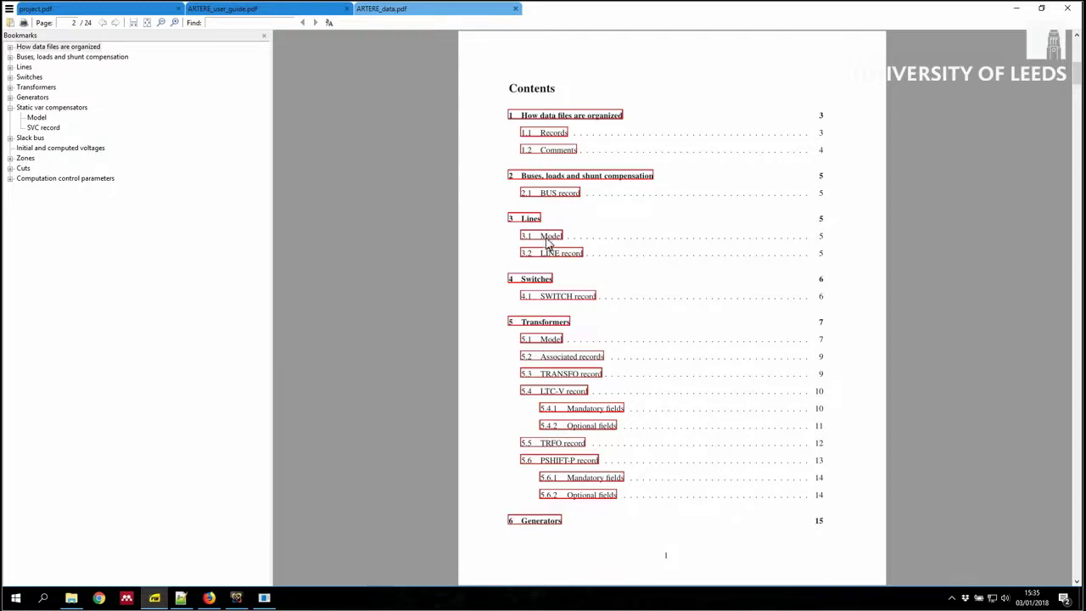
Step: Go to section 2.1 BUS record and examine the record type, NAME, VNOM, PLOAD and QLOAD fields
click(566, 194)
scroll(688, 482, up, 1)
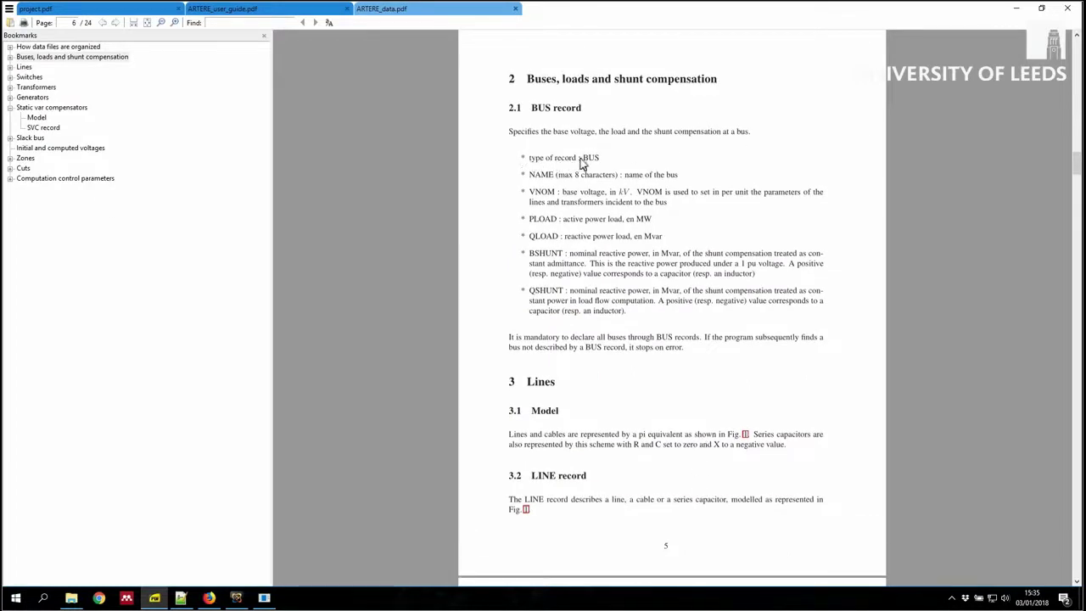
drag(583, 160, 601, 160)
drag(529, 175, 631, 195)
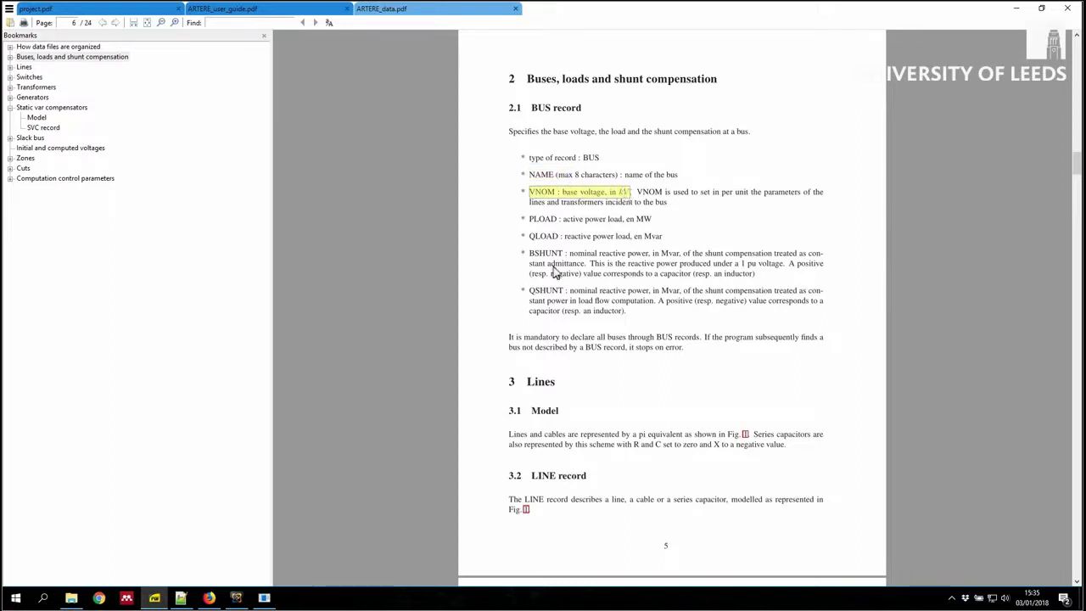
drag(530, 219, 665, 223)
click(532, 239)
drag(535, 218, 609, 219)
drag(530, 237, 657, 238)
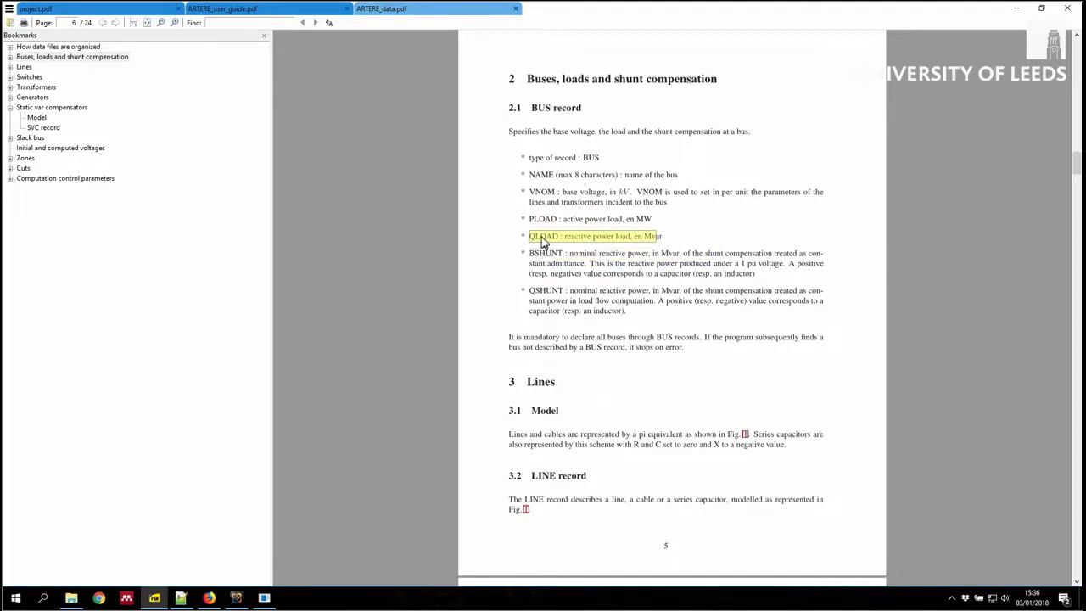
Step: Review the line, switch and transformer record descriptions as far as the TRFO record, and minimize the PDF viewer
scroll(674, 443, down, 12)
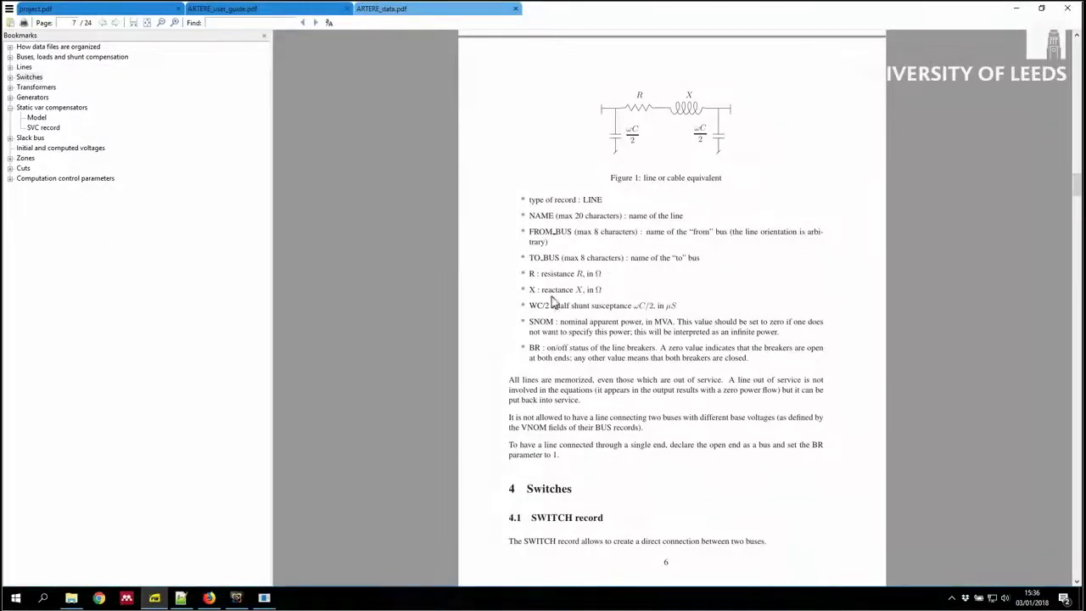
scroll(692, 472, down, 10)
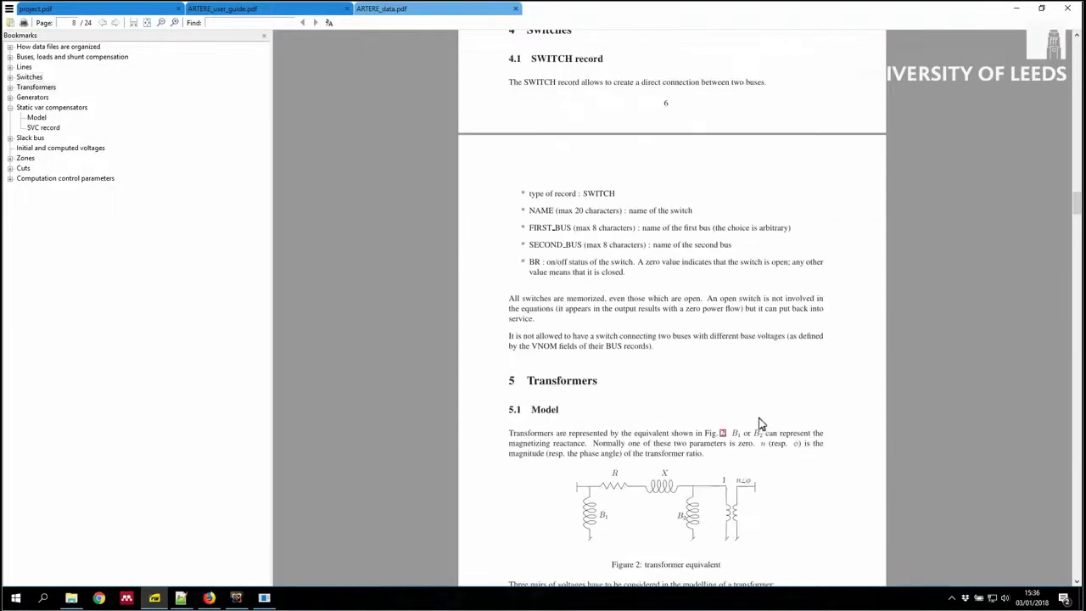
scroll(761, 421, down, 3)
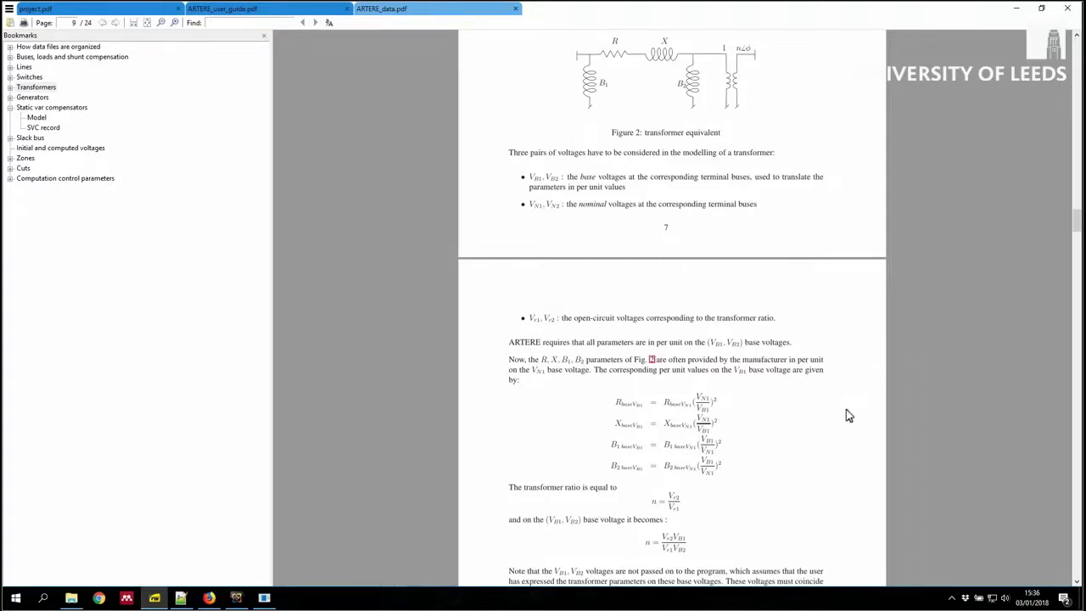
scroll(846, 417, down, 3)
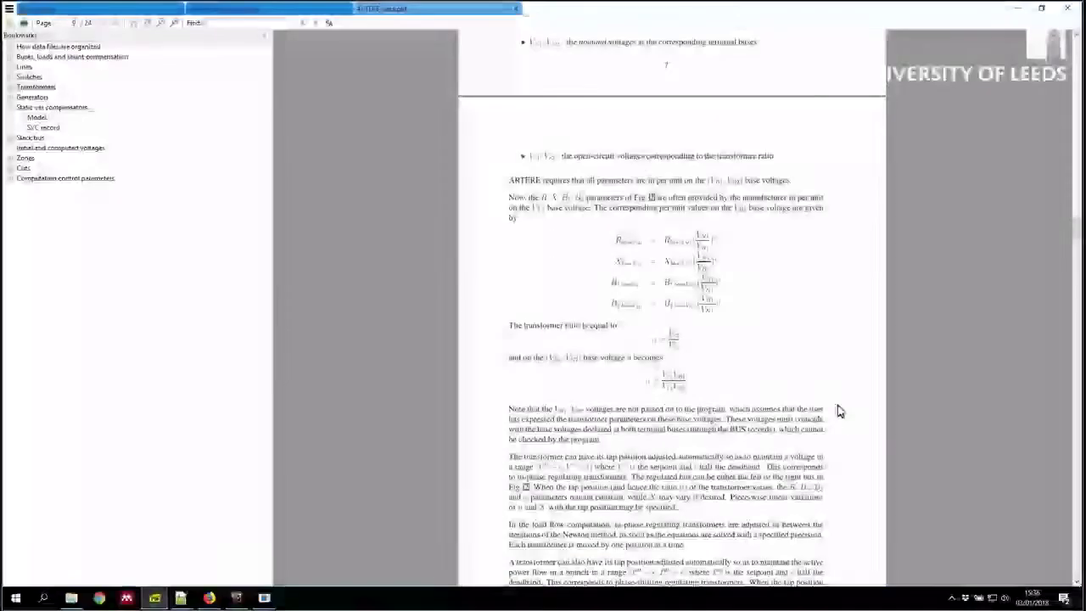
scroll(838, 409, down, 4)
scroll(839, 408, down, 6)
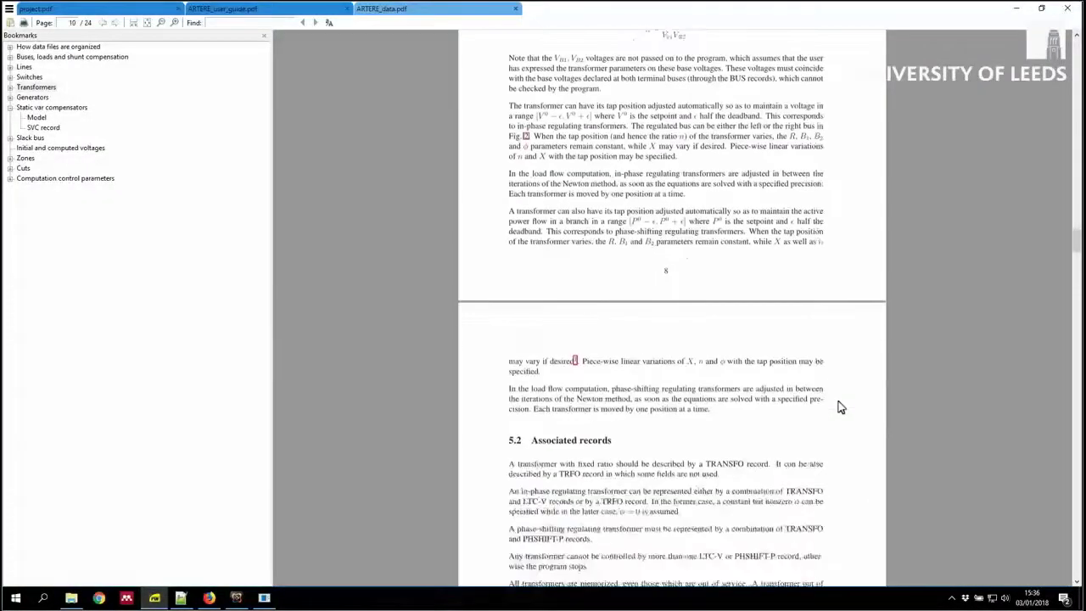
scroll(838, 408, down, 10)
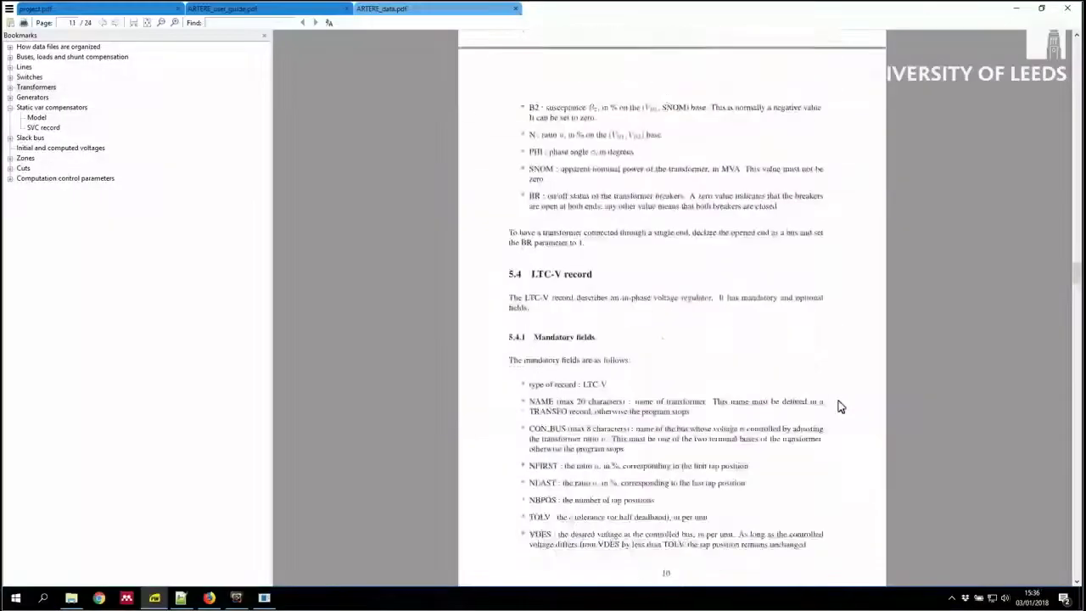
scroll(838, 407, down, 13)
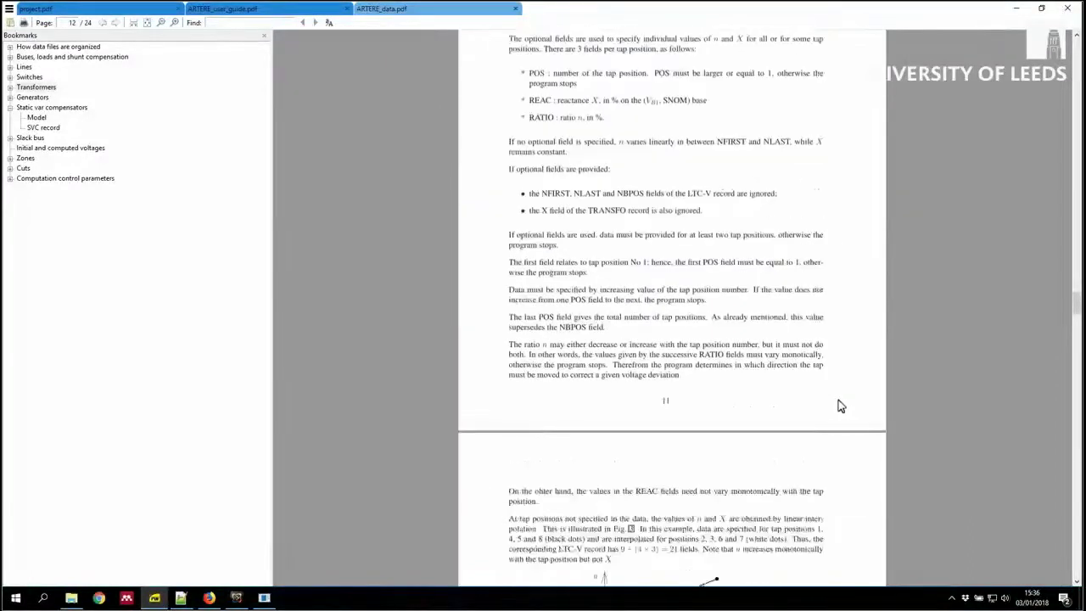
scroll(838, 407, down, 10)
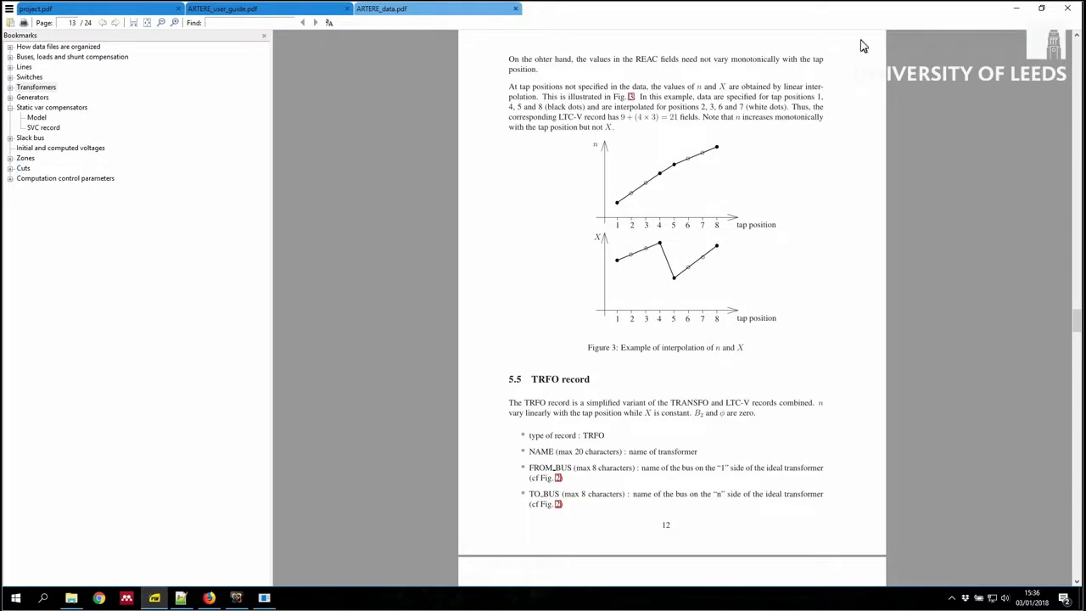
click(1017, 9)
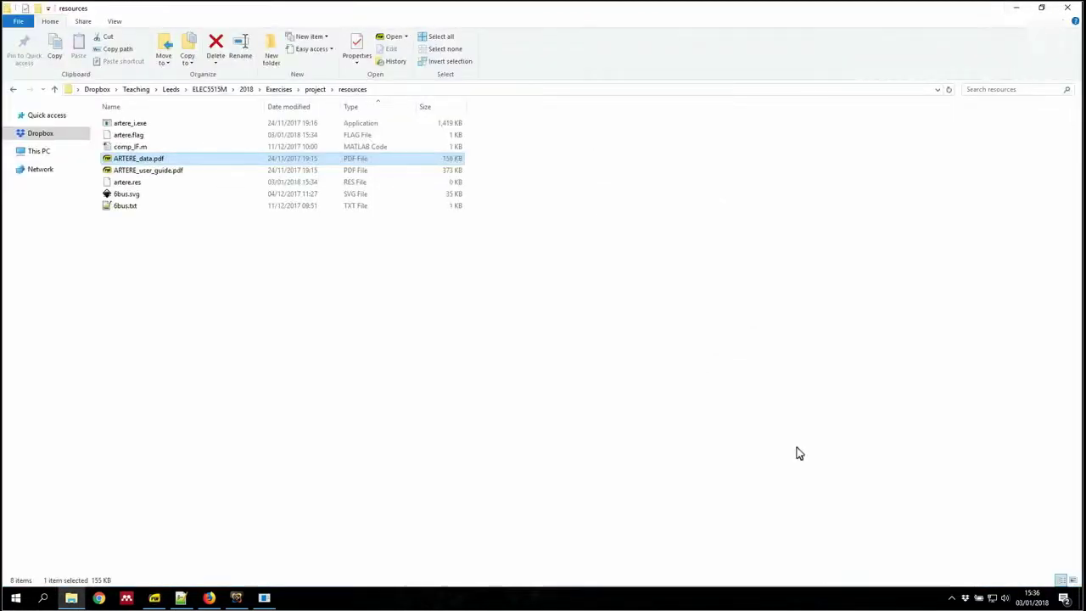
Step: Switch back to the running ARTERE program and maximize its window
click(262, 598)
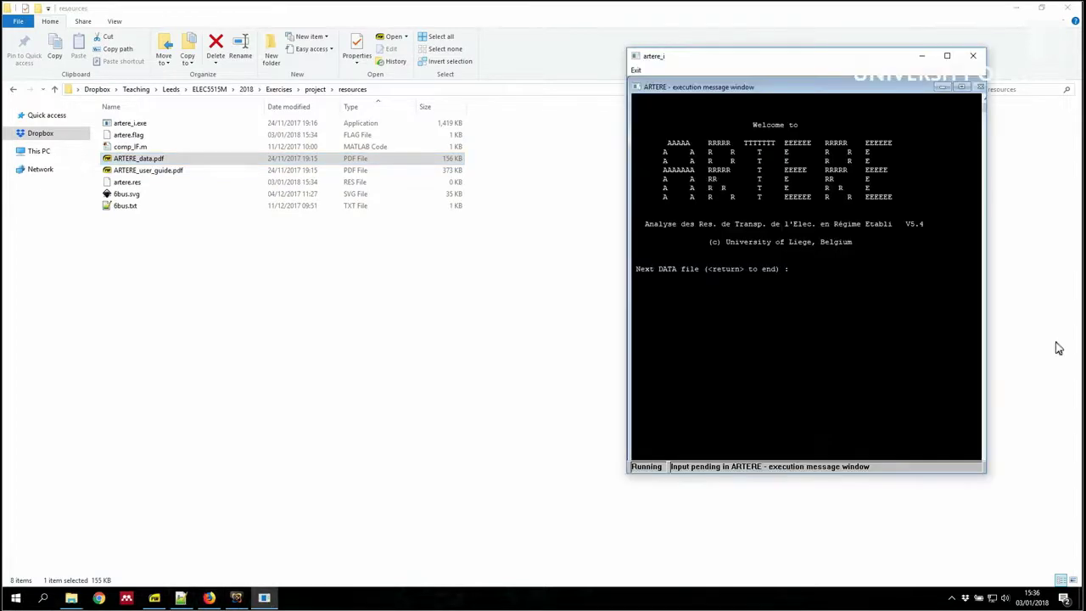
click(947, 55)
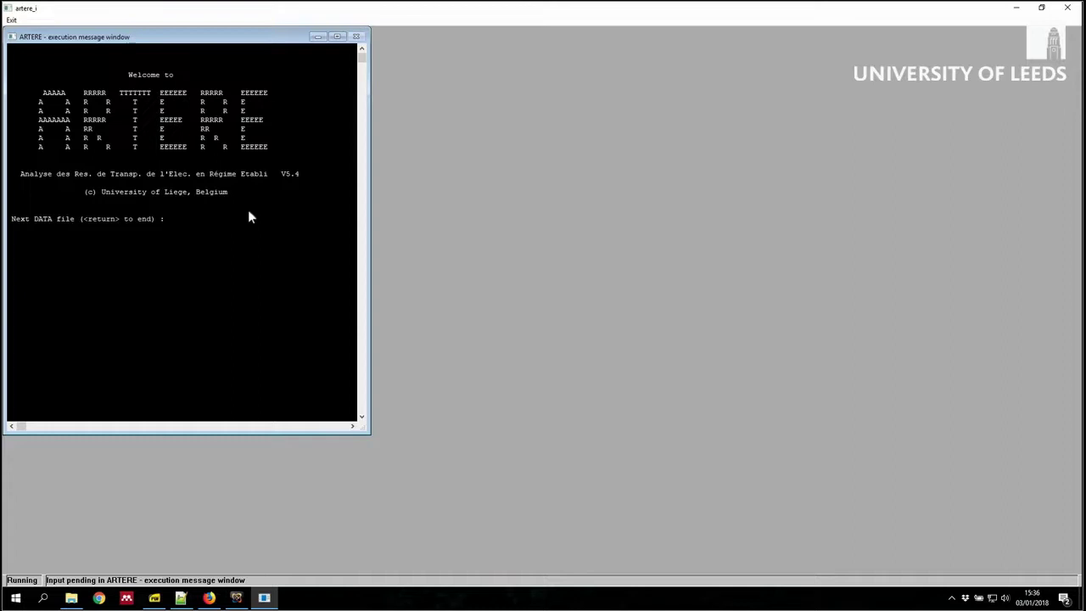
Step: Load the data file 6bus.txt, end the file entry to run the power flow, and make the execution message window taller
text(6bus.txt)
key(Return)
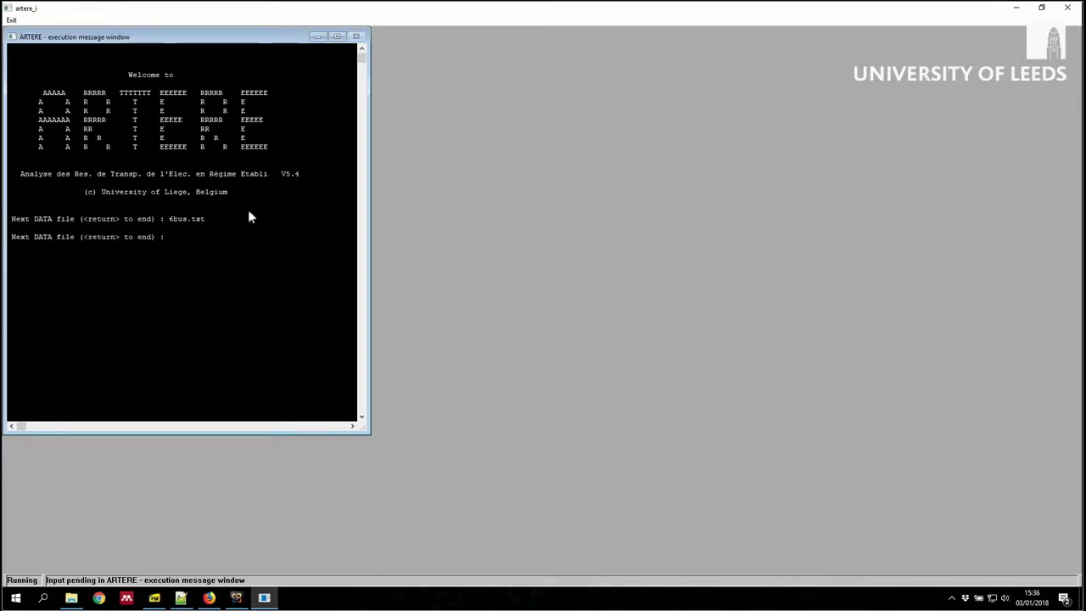
key(Return)
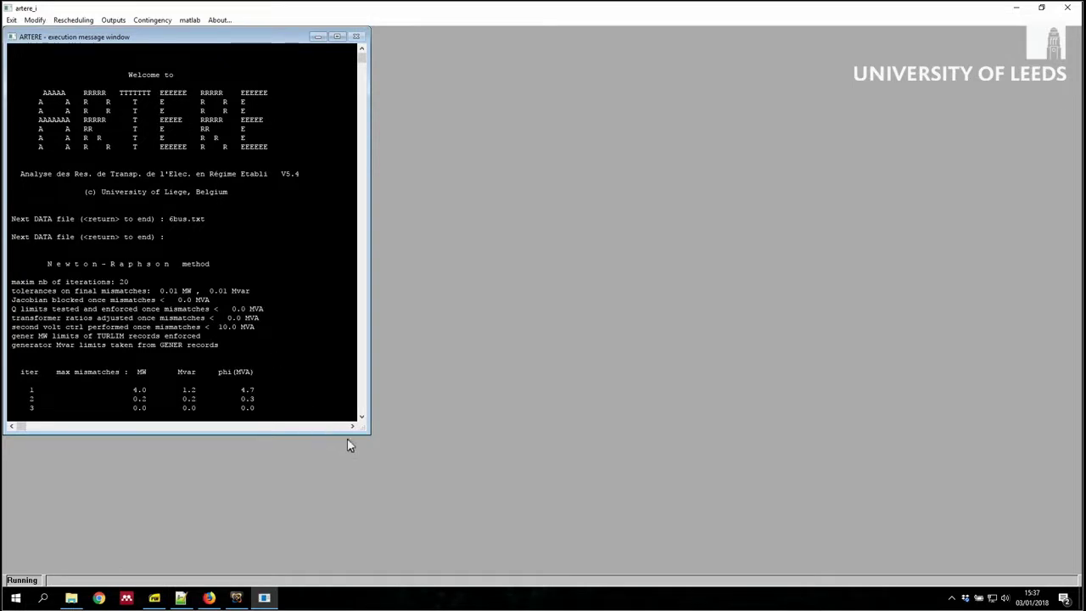
drag(366, 434, 360, 550)
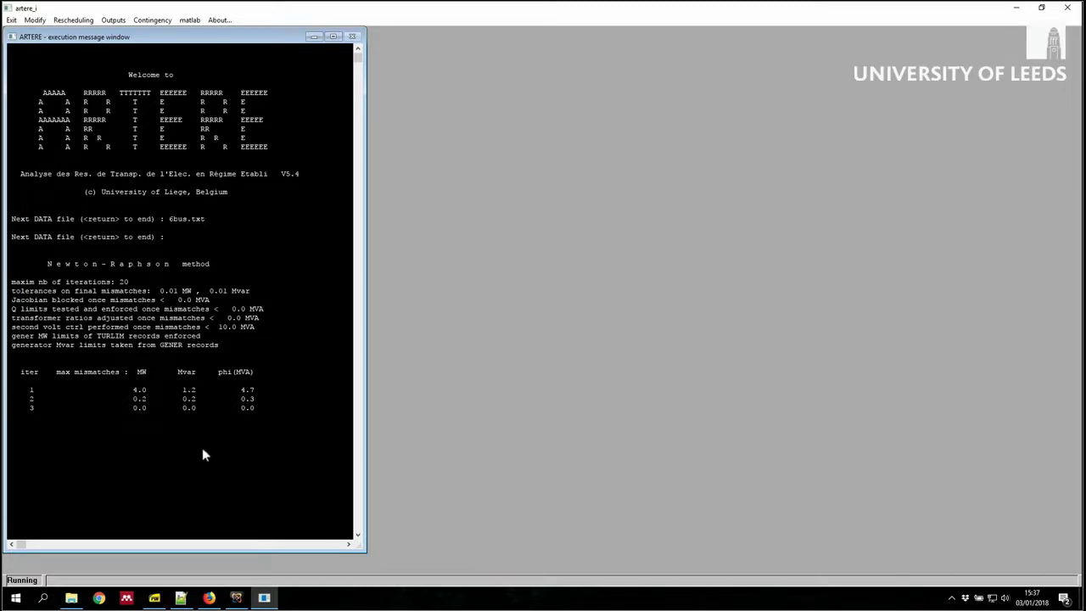
Step: Display the bus voltages listing and move its Notepad window so that all columns are visible
click(116, 20)
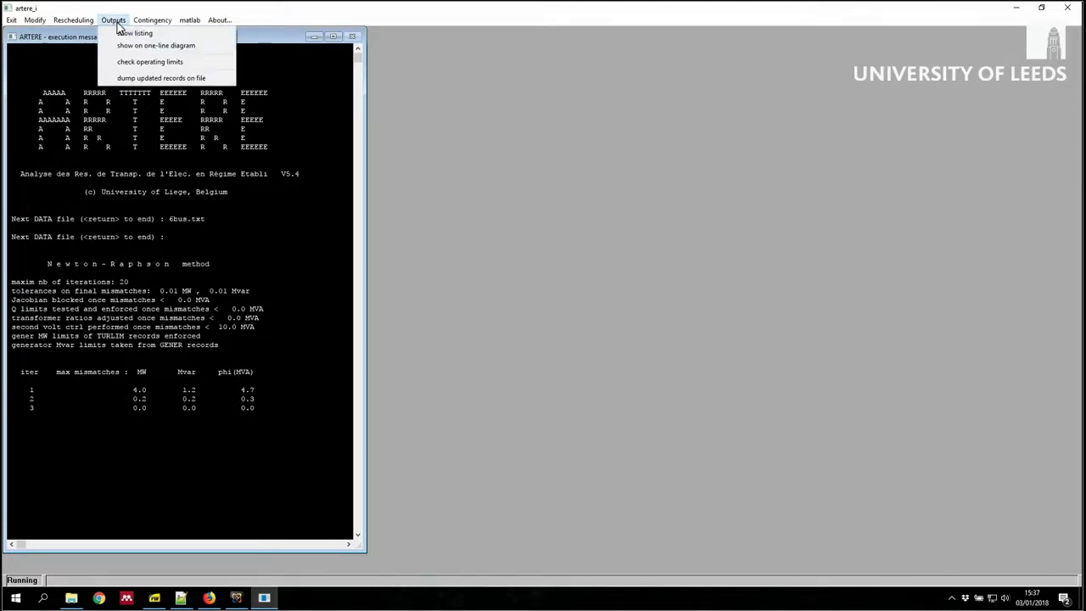
click(127, 34)
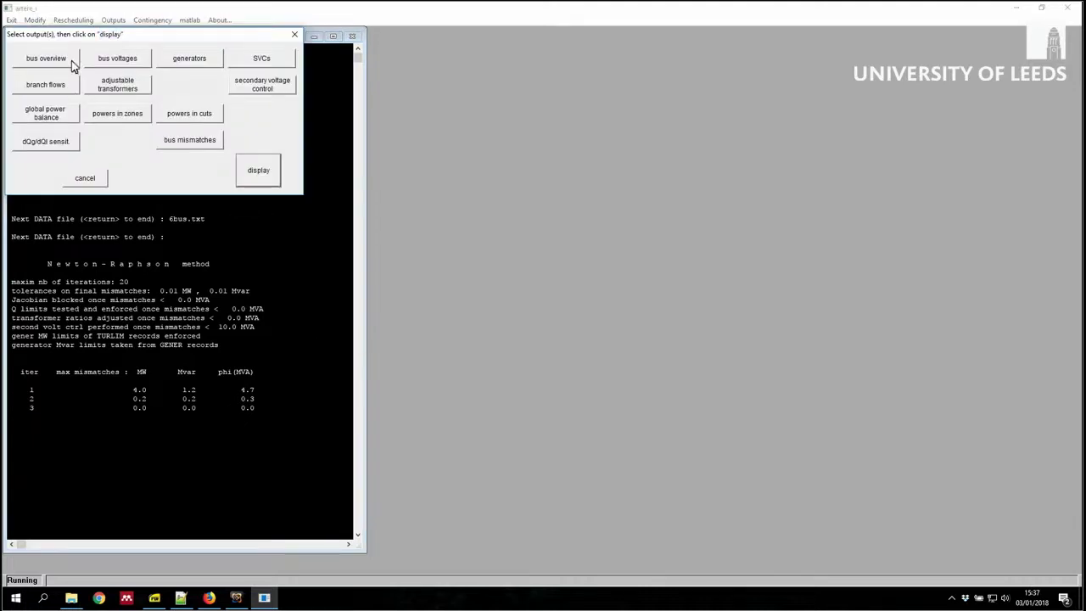
click(126, 64)
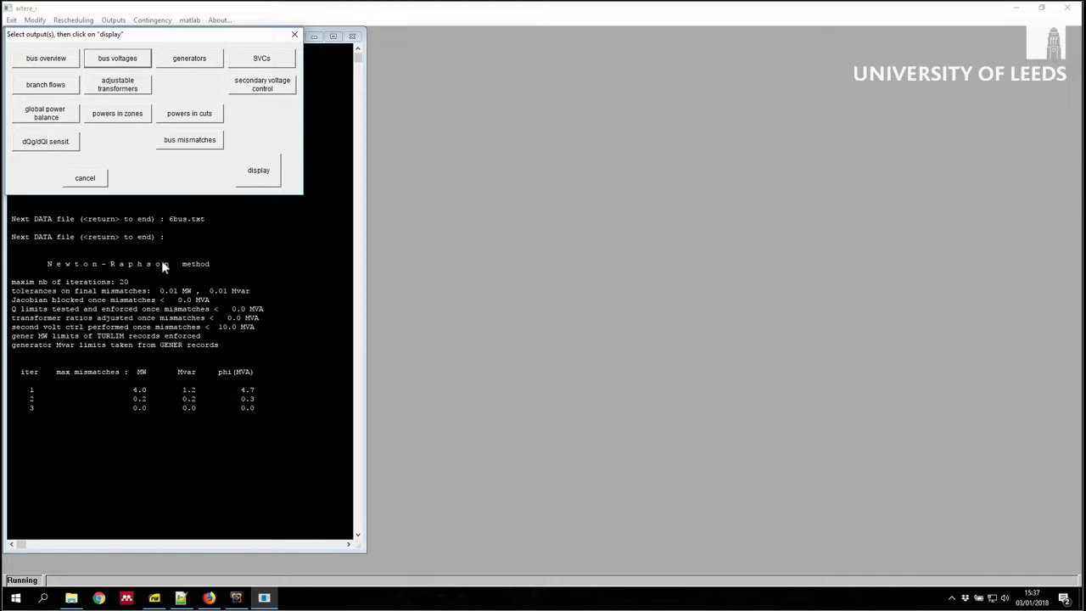
click(268, 181)
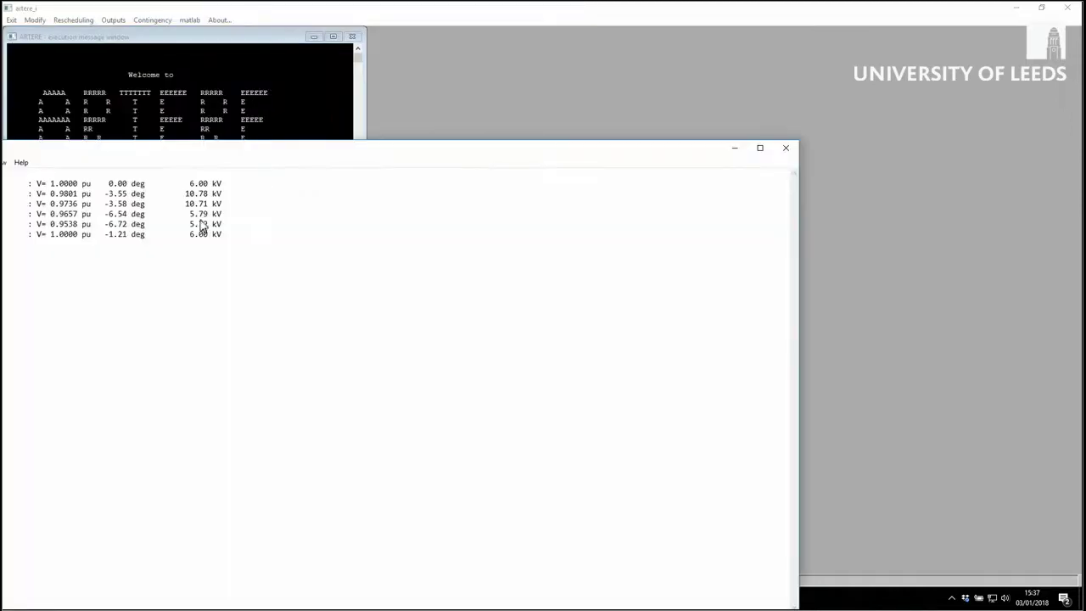
drag(170, 153, 392, 78)
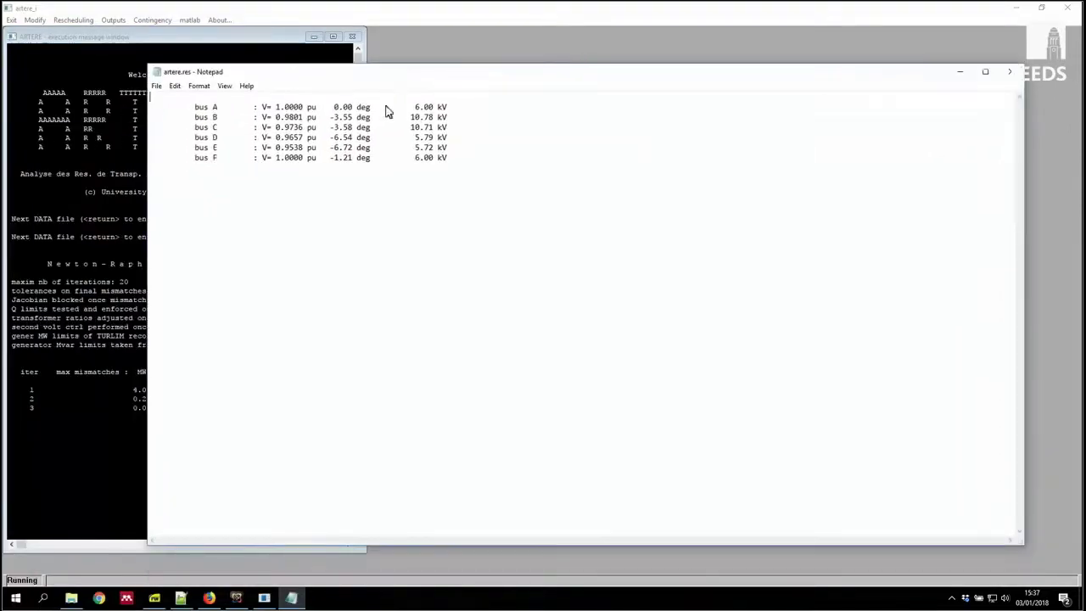
Step: Examine the voltage magnitudes, phase angles and kV values of buses A to F, and close the listing
click(195, 107)
drag(195, 108, 473, 158)
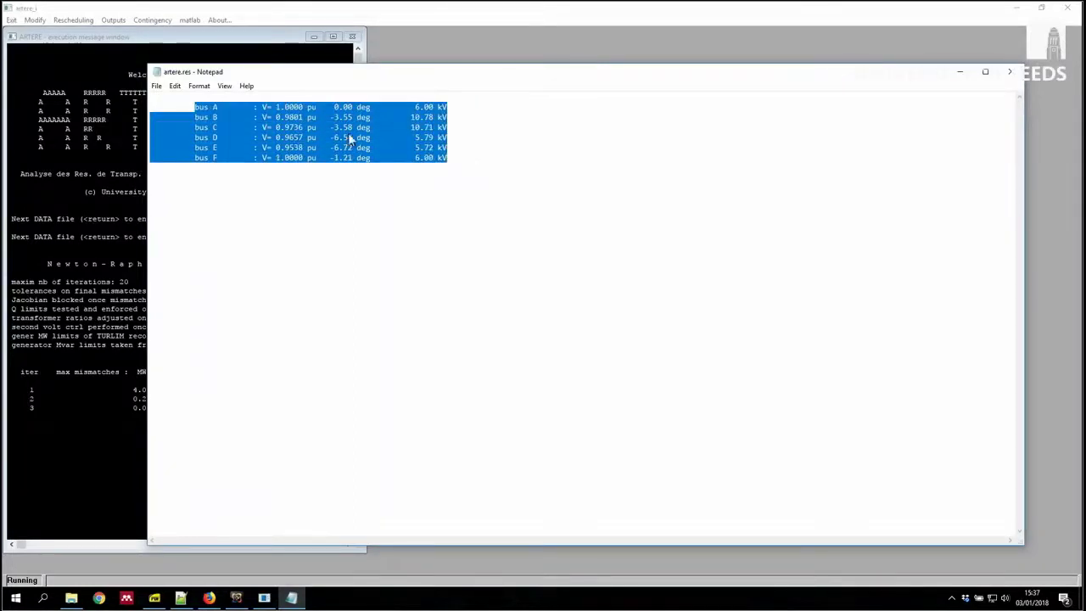
click(295, 98)
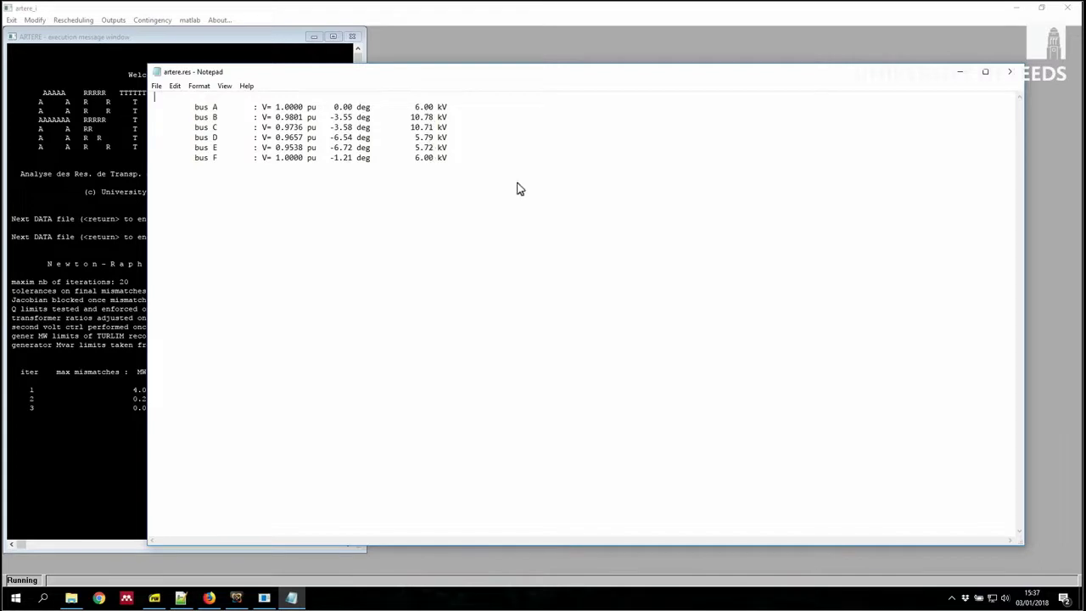
click(1010, 71)
Step: Display the global power balance listing for the computed network
click(112, 20)
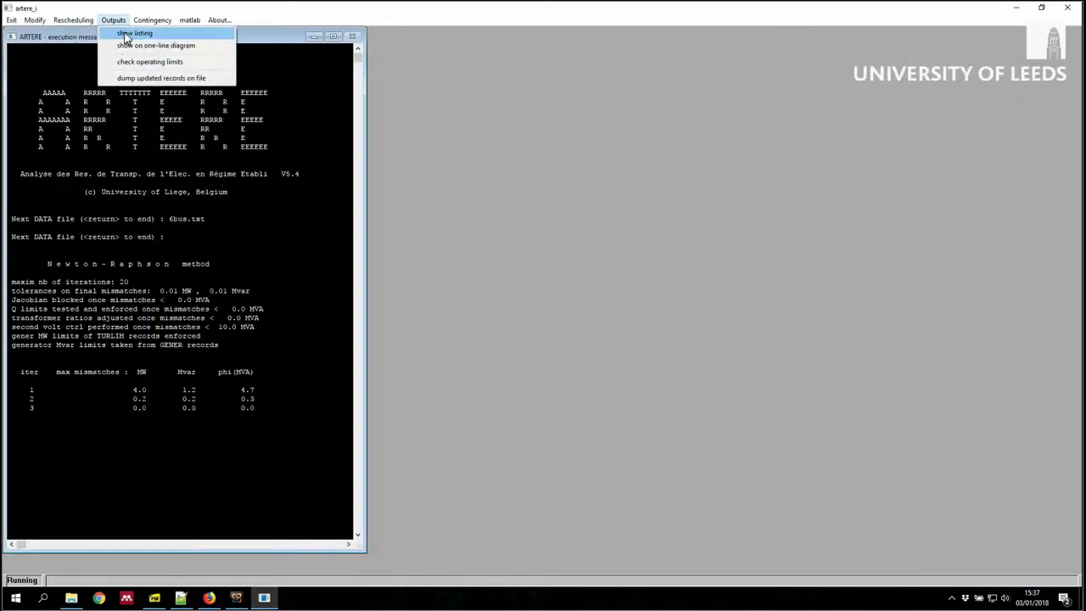
click(128, 34)
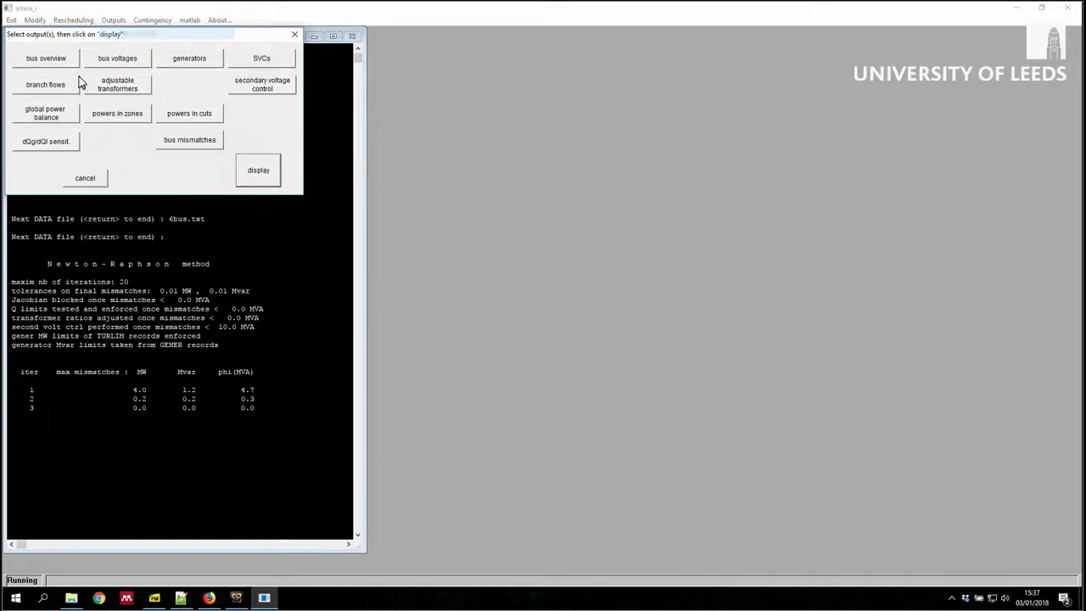
click(55, 124)
click(260, 172)
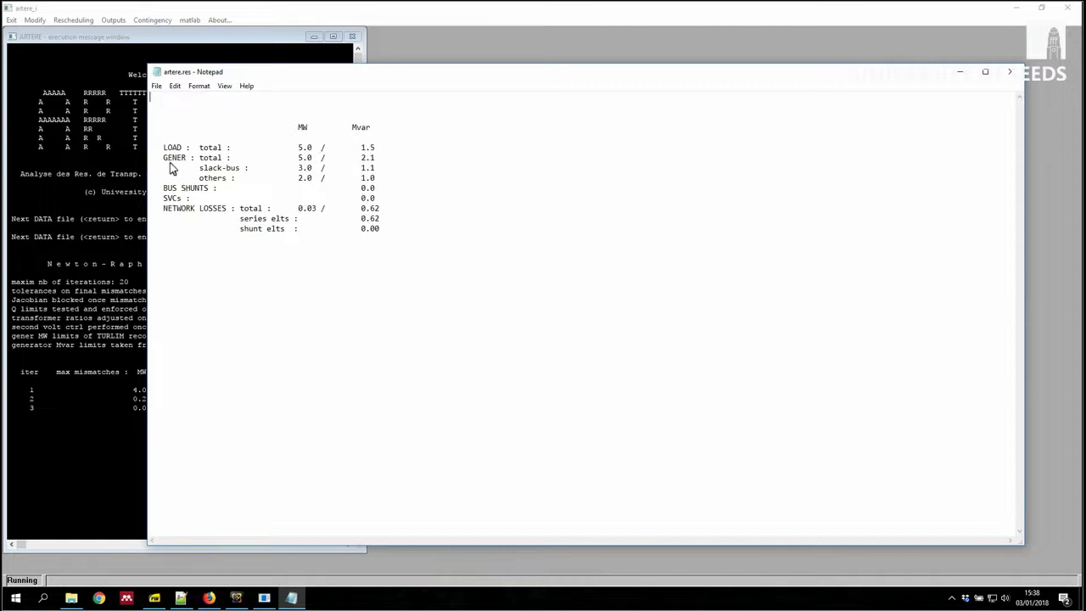
Step: Examine the load, generation, slack-bus, other generators and network losses lines of the power balance, and close the listing
drag(166, 151, 381, 151)
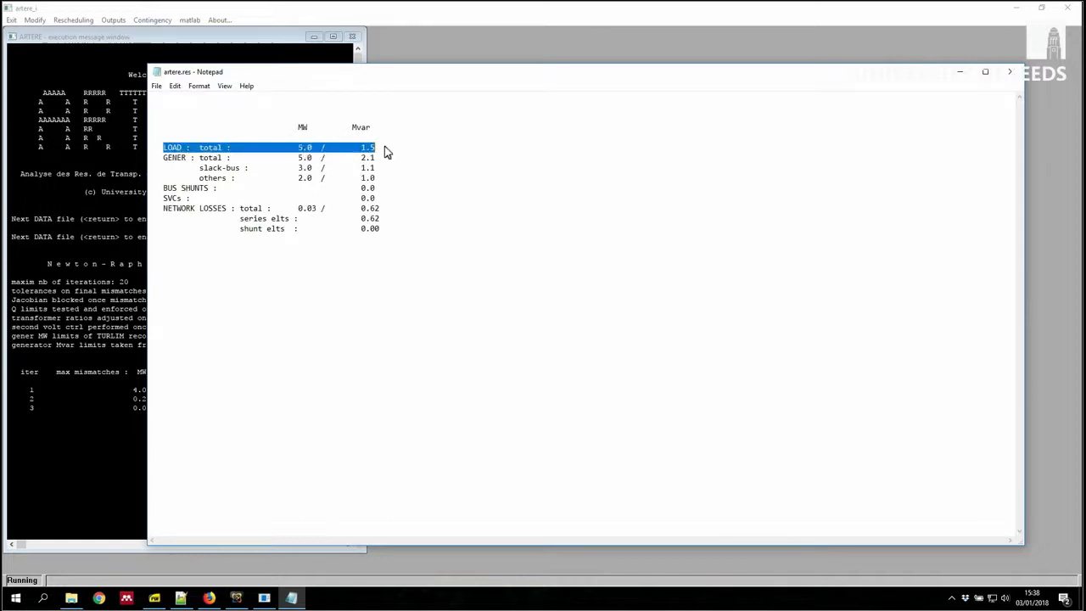
drag(165, 155, 406, 161)
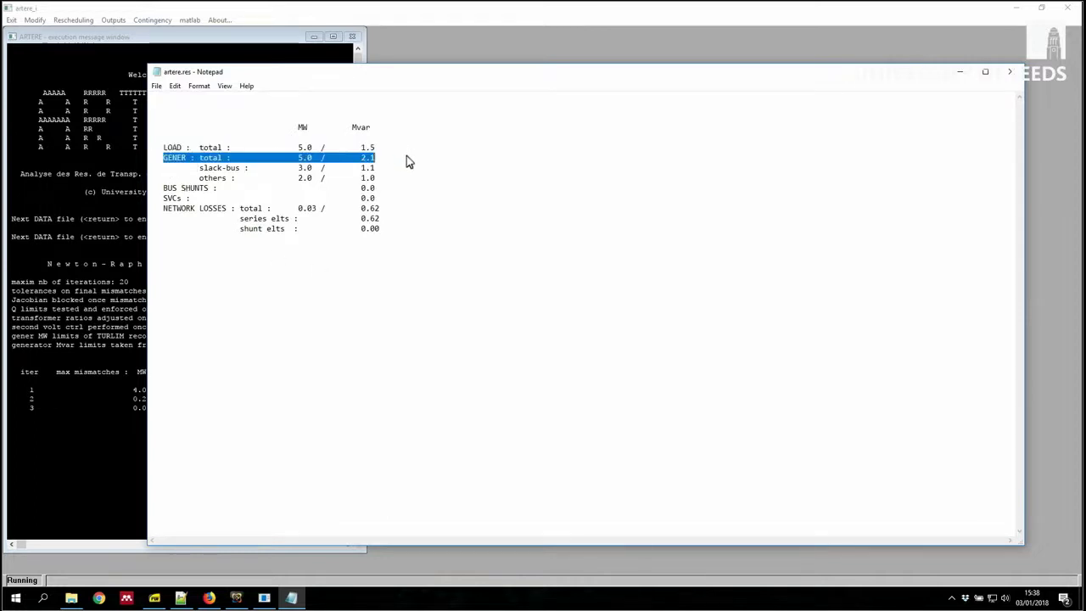
click(199, 170)
drag(201, 173, 380, 173)
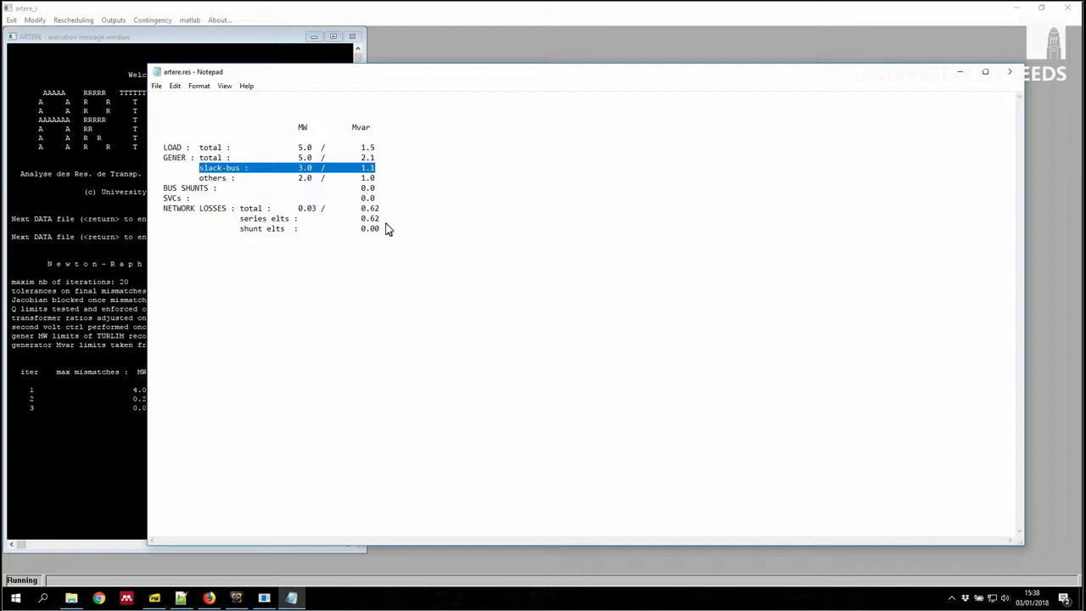
drag(199, 180, 370, 186)
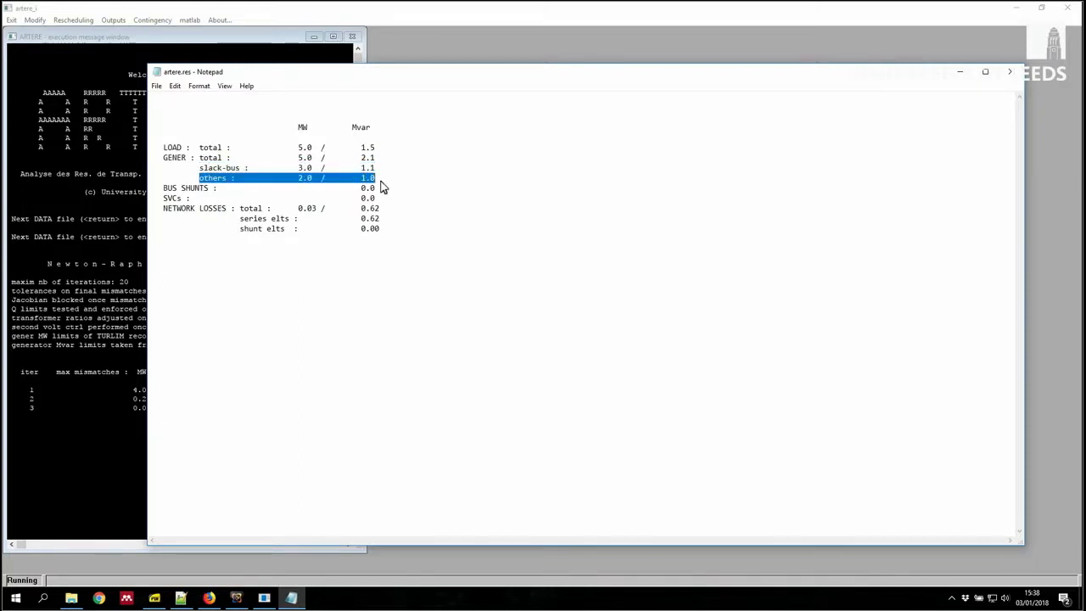
drag(217, 169, 368, 171)
drag(218, 179, 377, 184)
click(344, 259)
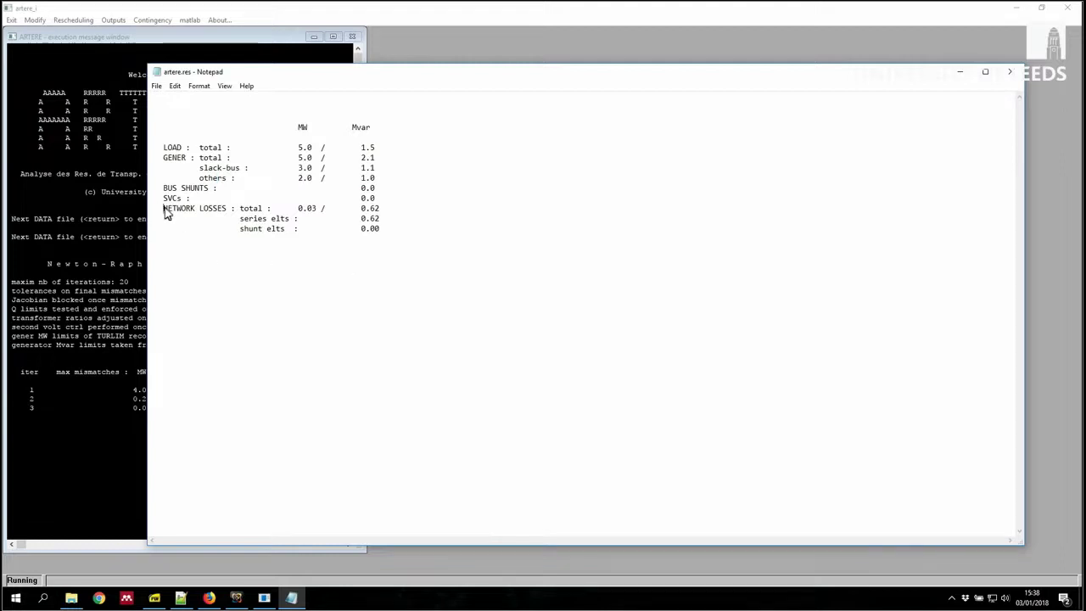
drag(164, 210, 408, 212)
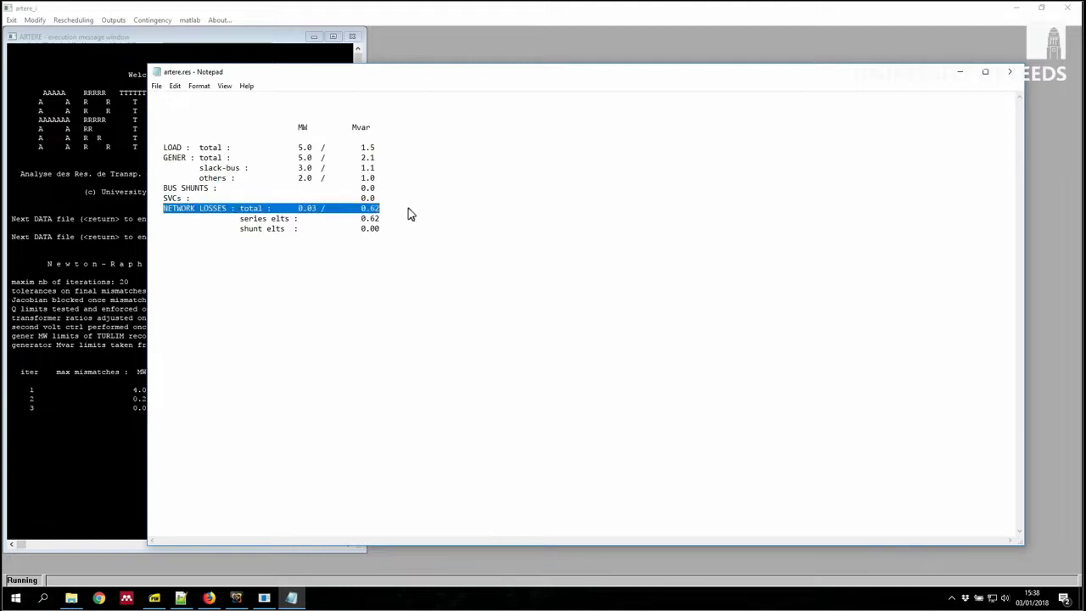
click(299, 212)
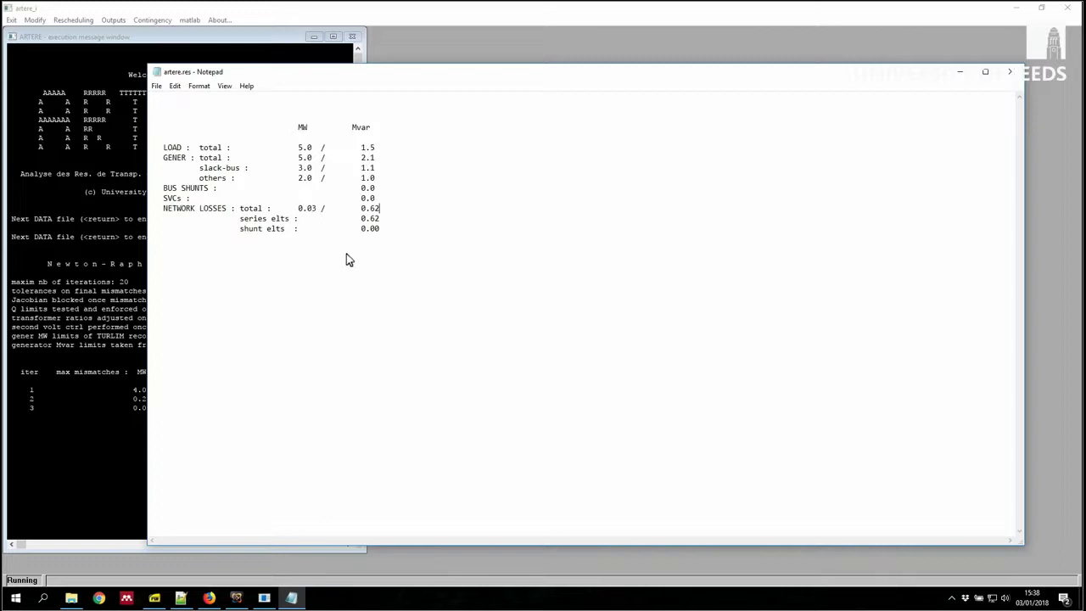
click(1009, 73)
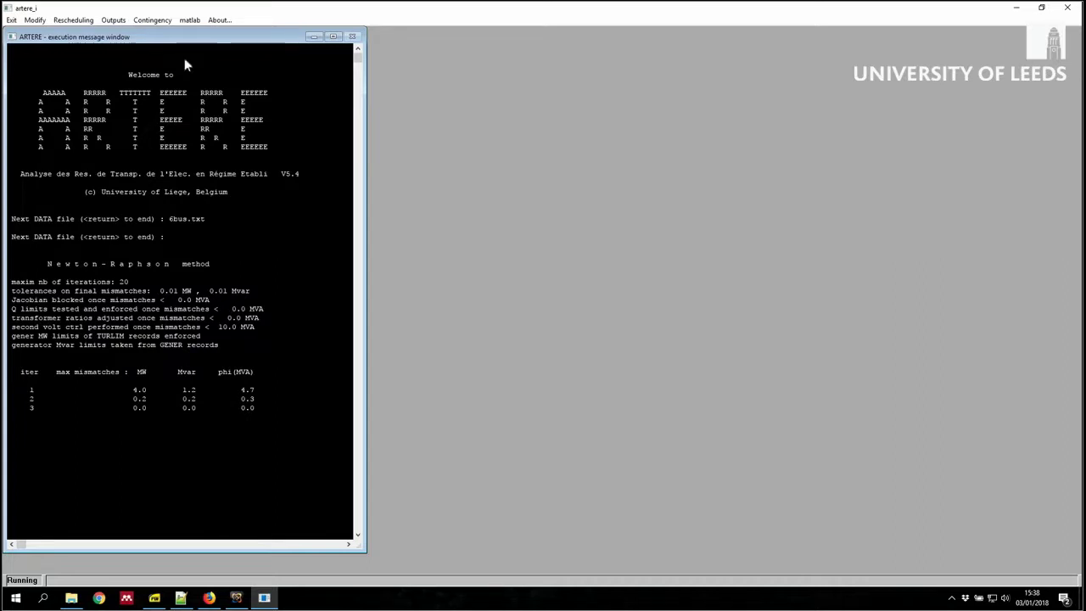
Step: Output the results on a one-line diagram, using 6bus.svg as the input drawing and out.svg as the output file
click(113, 20)
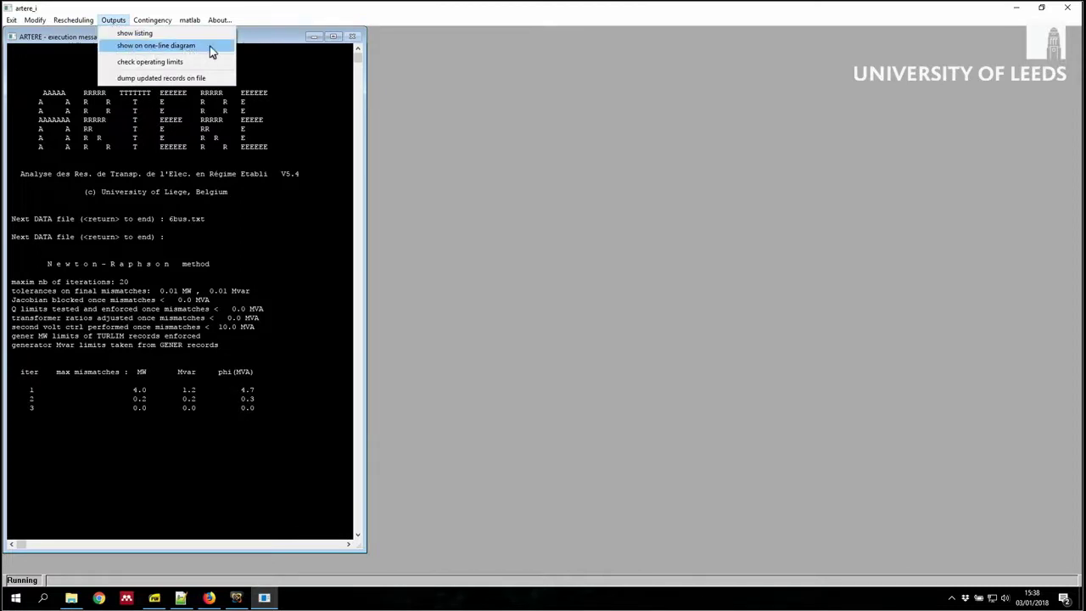
click(170, 46)
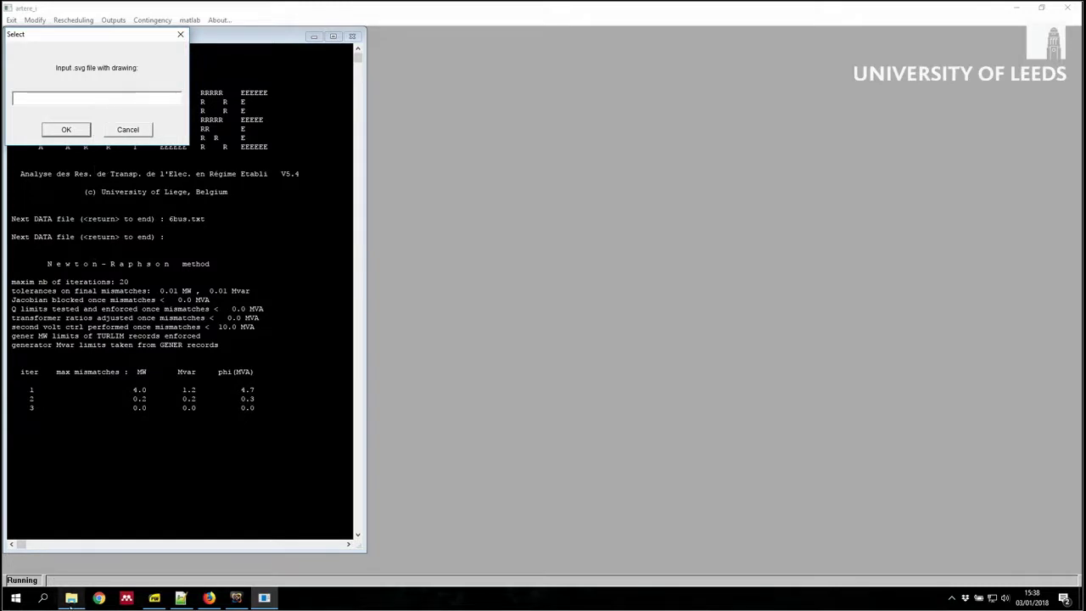
click(72, 597)
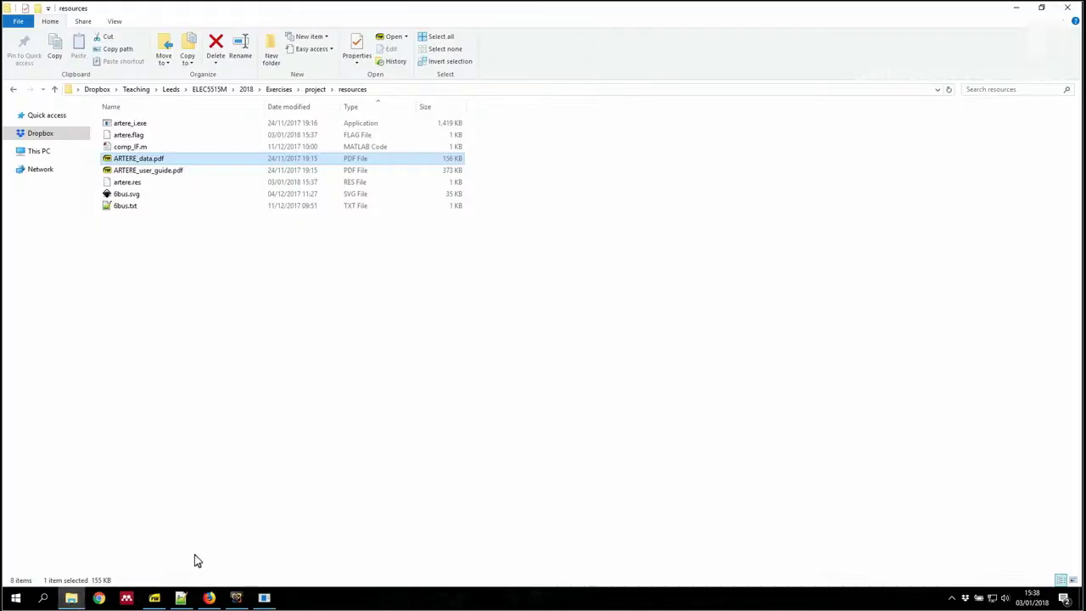
click(141, 195)
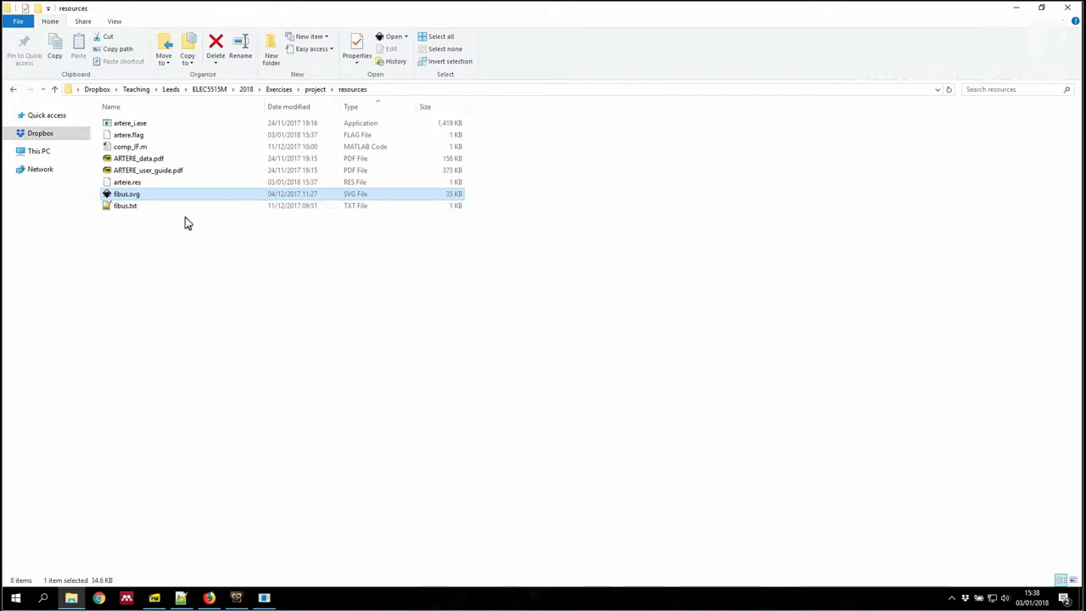
click(265, 598)
click(118, 99)
text(6bus.svg)
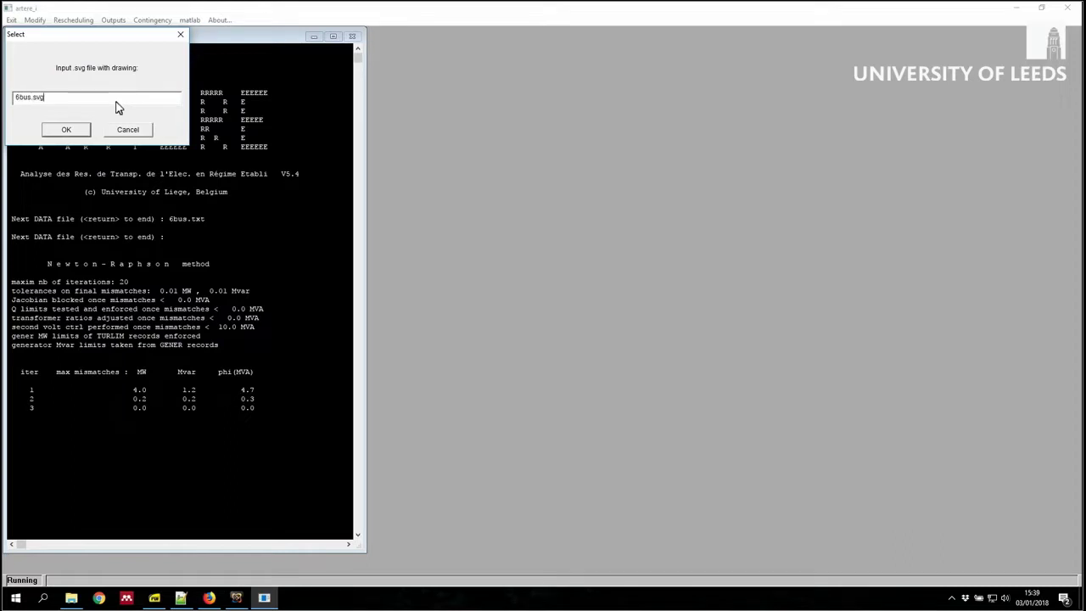
key(Return)
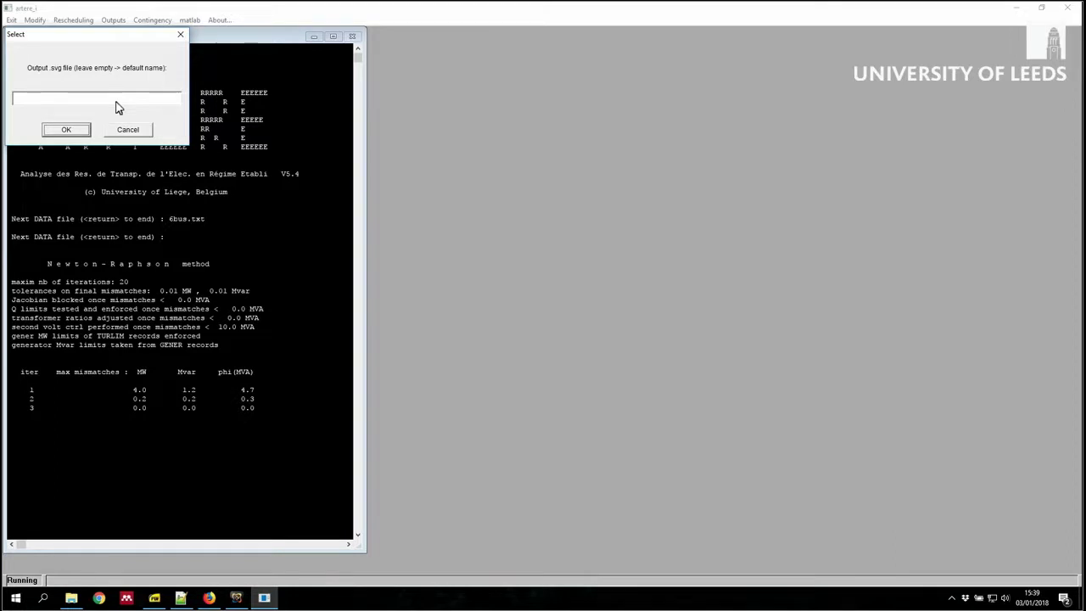
click(83, 103)
text(out.svg)
key(Return)
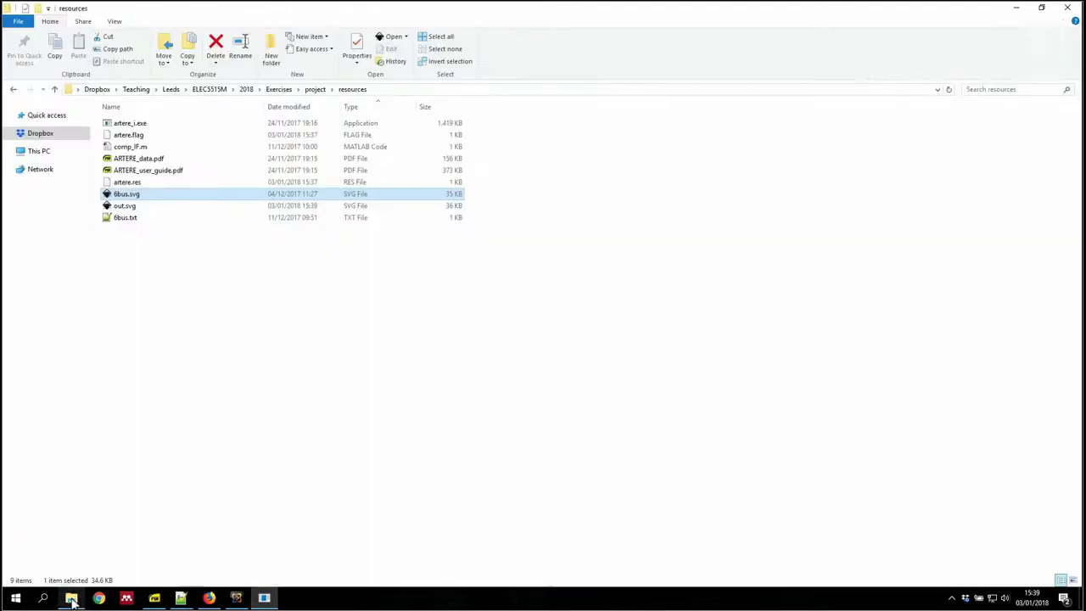
Step: Open the generated out.svg from the resources folder in Firefox
click(71, 598)
click(129, 208)
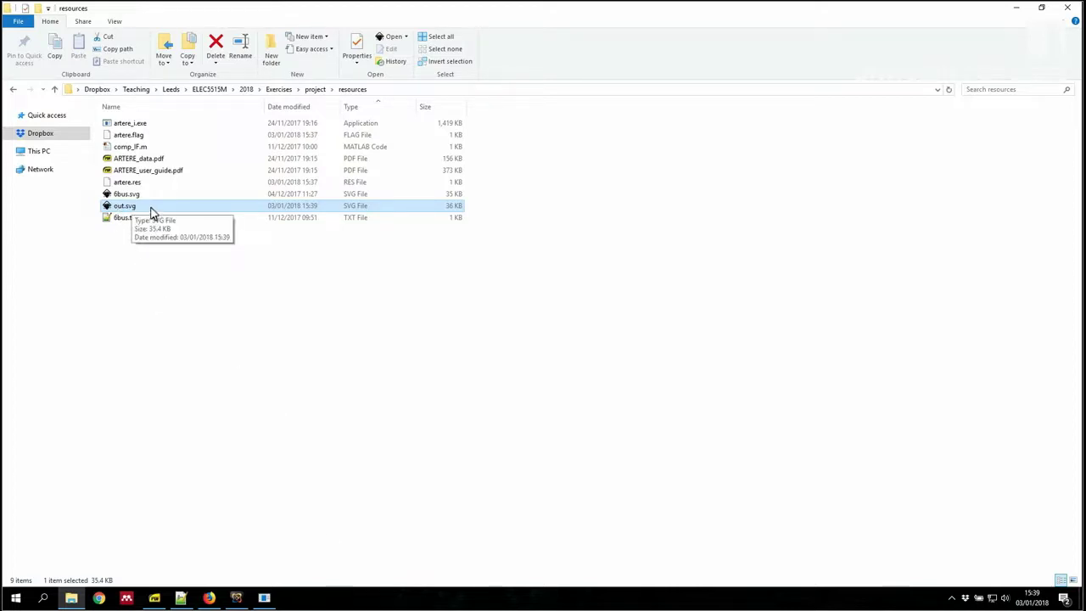
drag(151, 211, 245, 320)
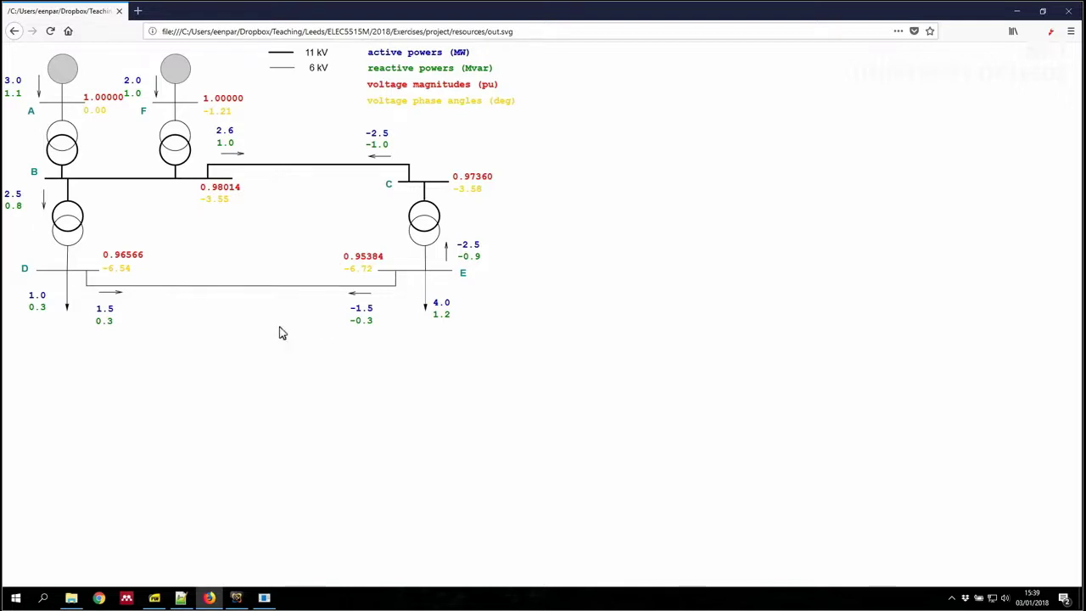
Step: Examine the voltage magnitudes at buses A and F and the phase angle at bus A on the one-line diagram
drag(84, 98, 123, 102)
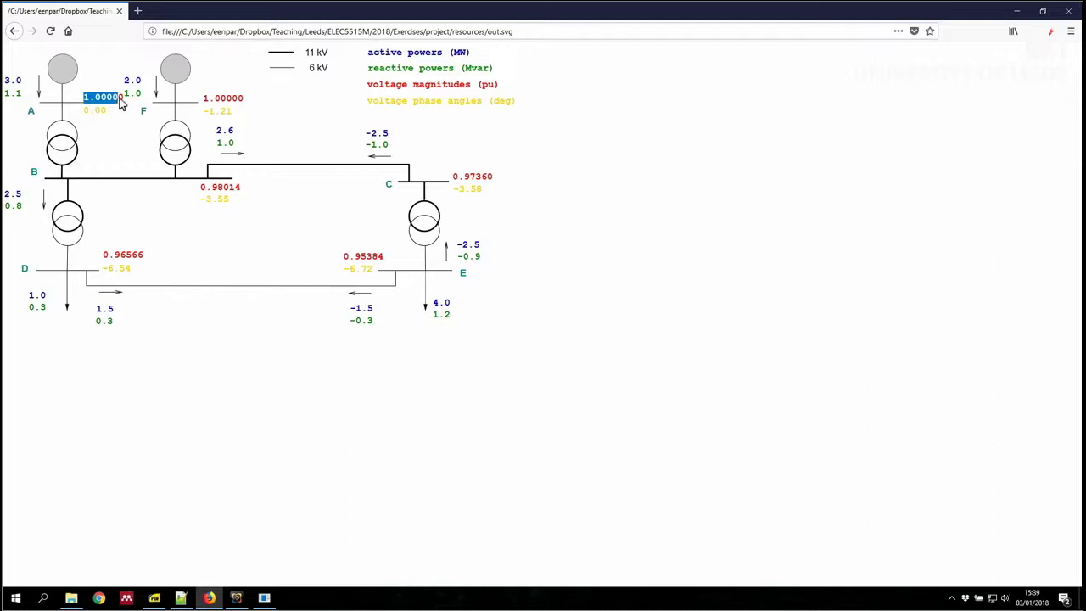
click(260, 197)
drag(206, 98, 207, 101)
click(206, 101)
triple_click(86, 113)
double_click(100, 111)
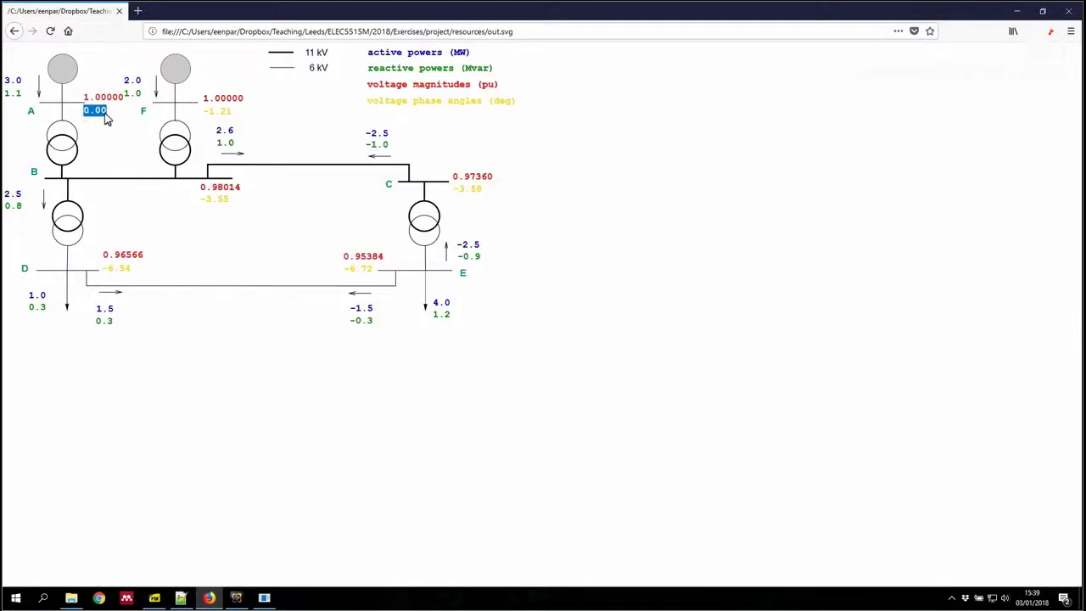
click(106, 118)
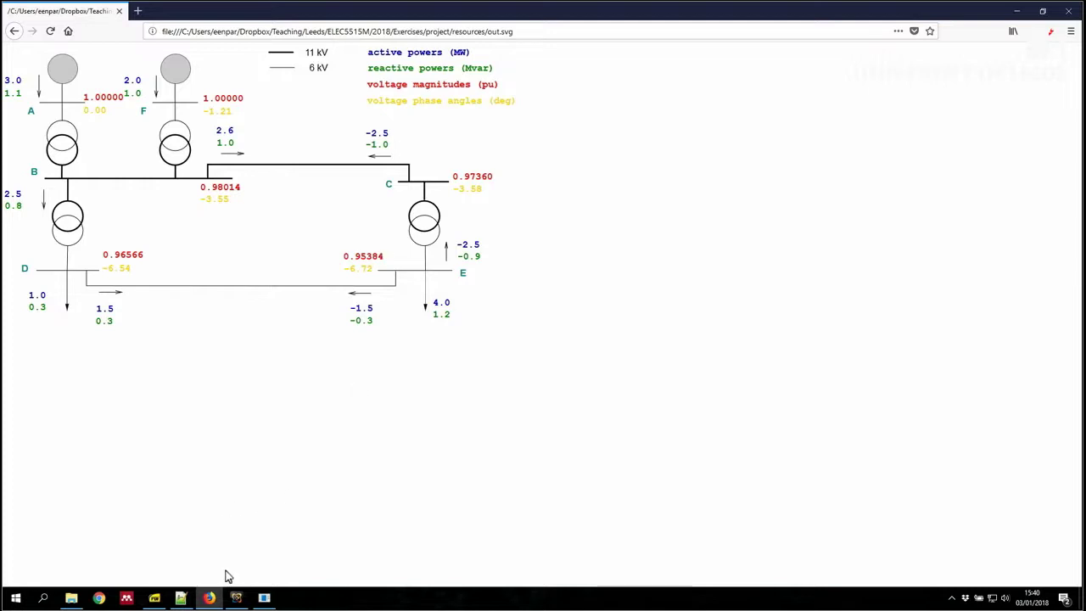
Step: Switch to the PDF viewer and look through project.pdf, ARTERE_user_guide.pdf and ARTERE_data.pdf as the reference documents
mouse_move(70, 599)
click(155, 598)
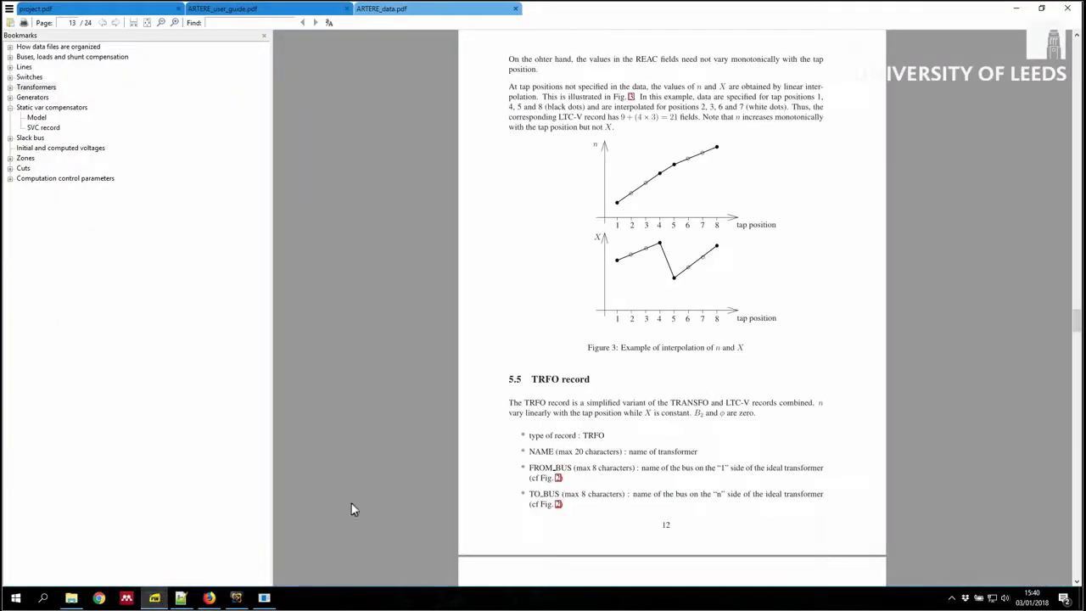
click(112, 9)
scroll(598, 353, down, 3)
scroll(598, 351, up, 2)
scroll(599, 351, down, 6)
scroll(598, 352, down, 8)
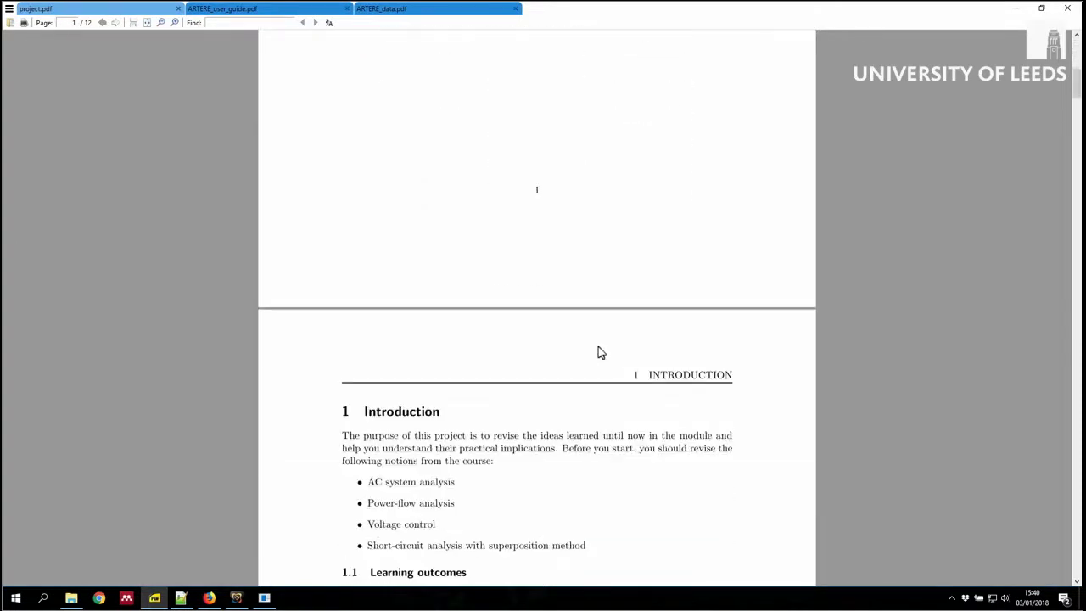
click(270, 8)
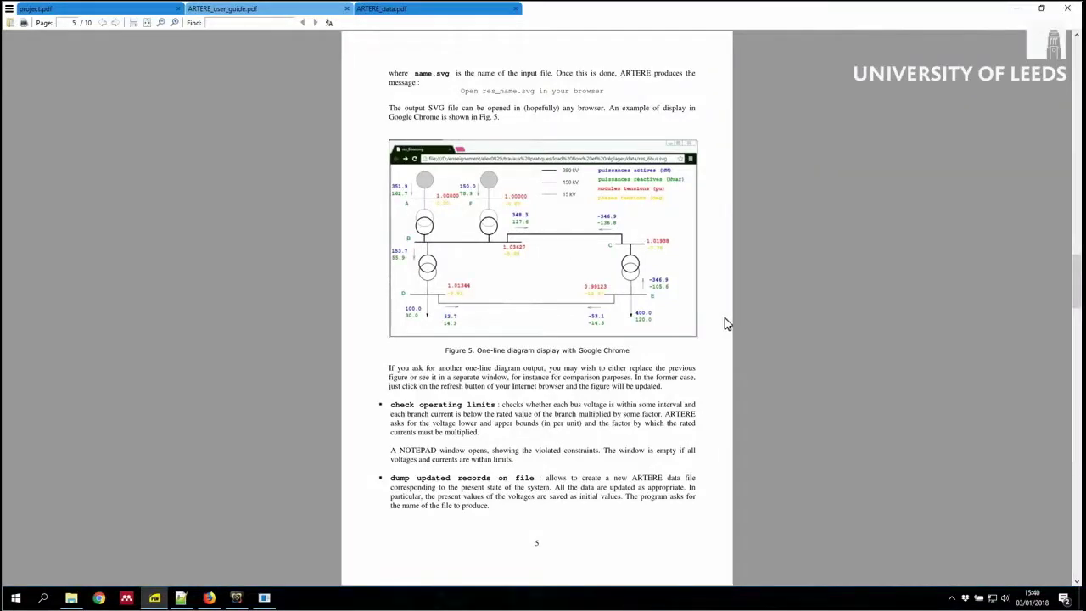
click(390, 8)
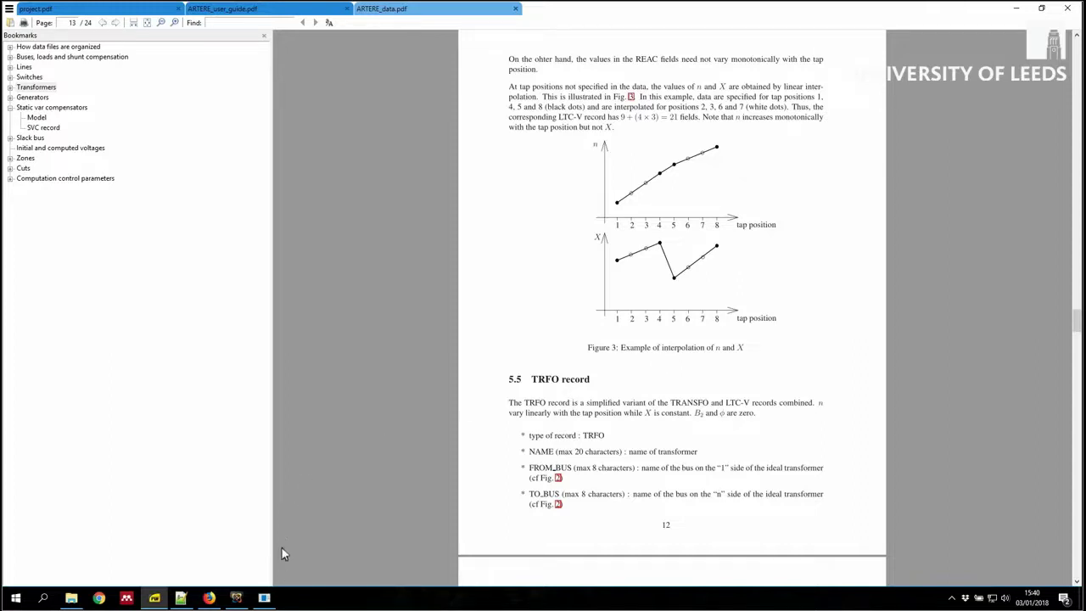
mouse_move(239, 599)
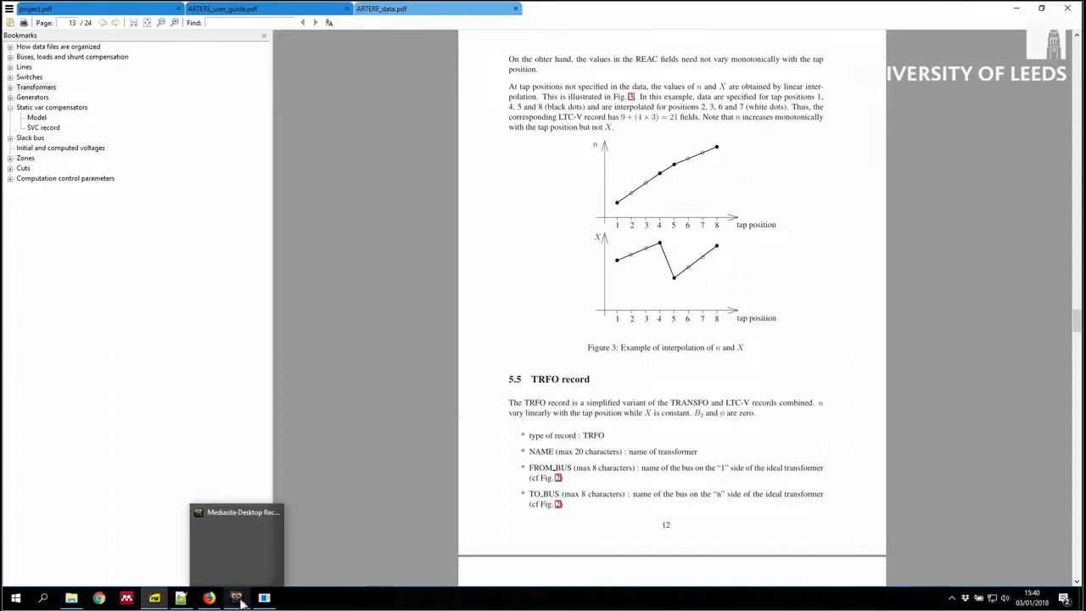